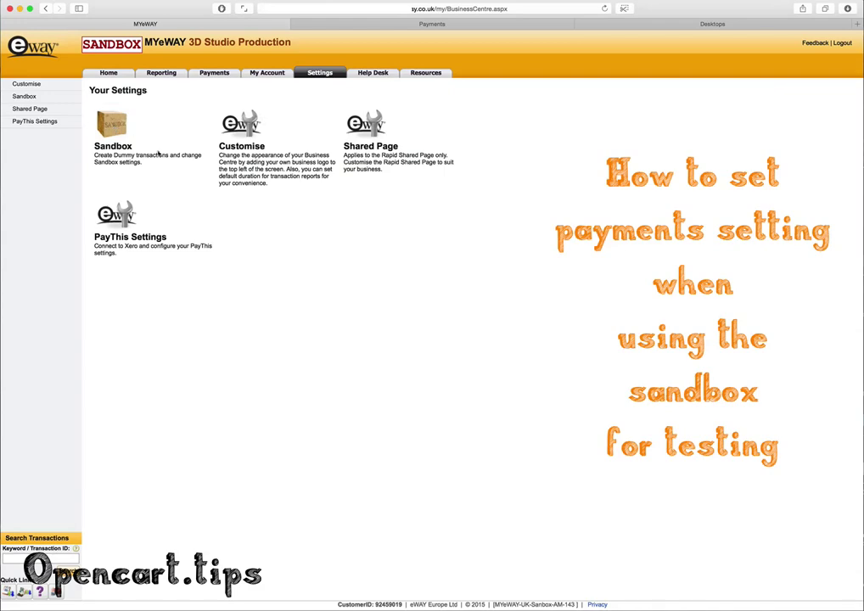
# - Open the eWAY Sandbox settings and set Transaction Responses to Always Approve under Customise Sandbox Behaviour
pyautogui.click(158, 154)
pyautogui.scroll(-5, 465, 324)
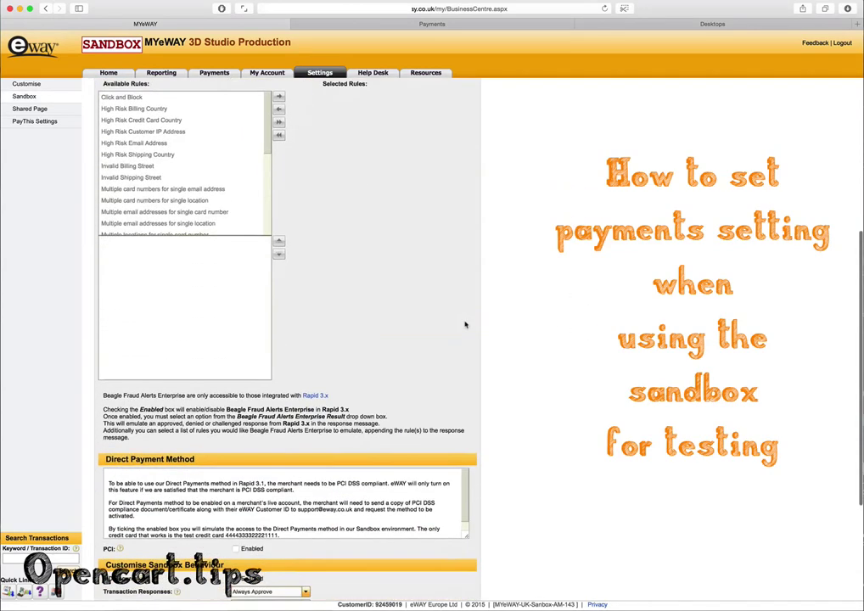
pyautogui.scroll(-4, 466, 324)
pyautogui.click(283, 415)
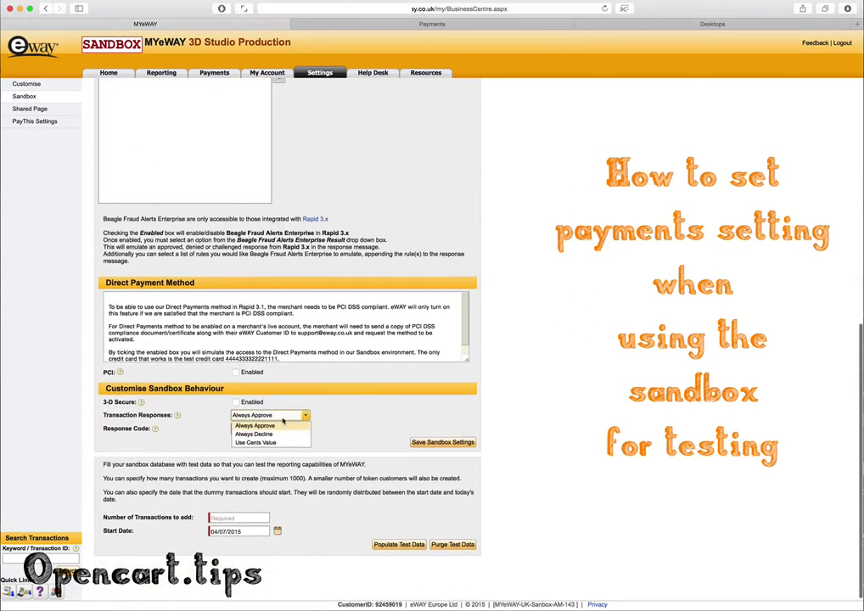
pyautogui.click(276, 426)
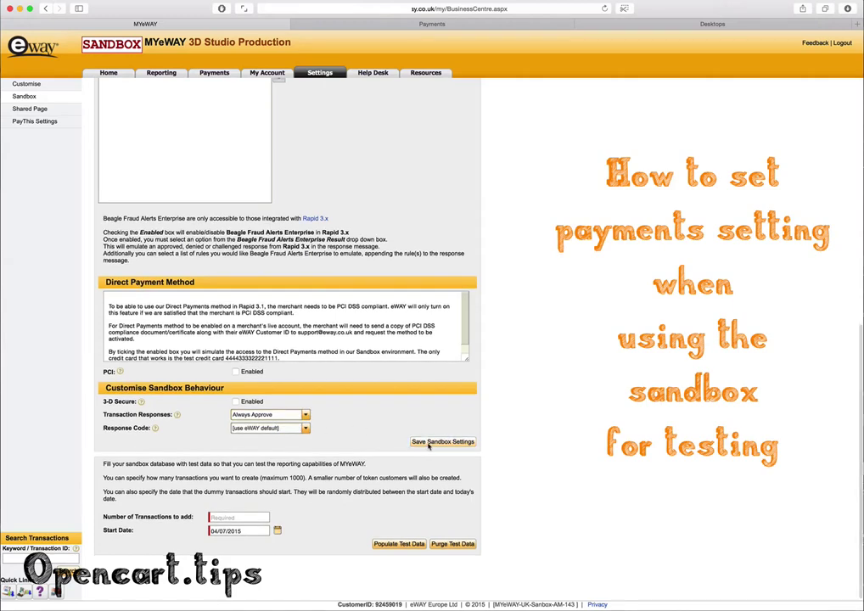
# - Switch to the OpenCart admin's payment extensions and open eWay Responsive Shared Page for editing
pyautogui.click(433, 25)
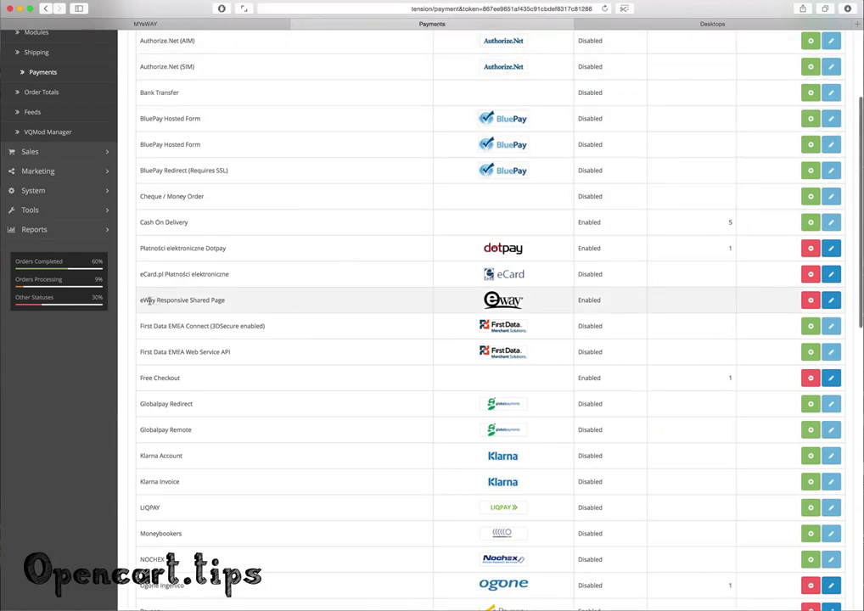
pyautogui.moveTo(139, 301); pyautogui.dragTo(229, 300)
pyautogui.click(365, 310)
pyautogui.click(831, 300)
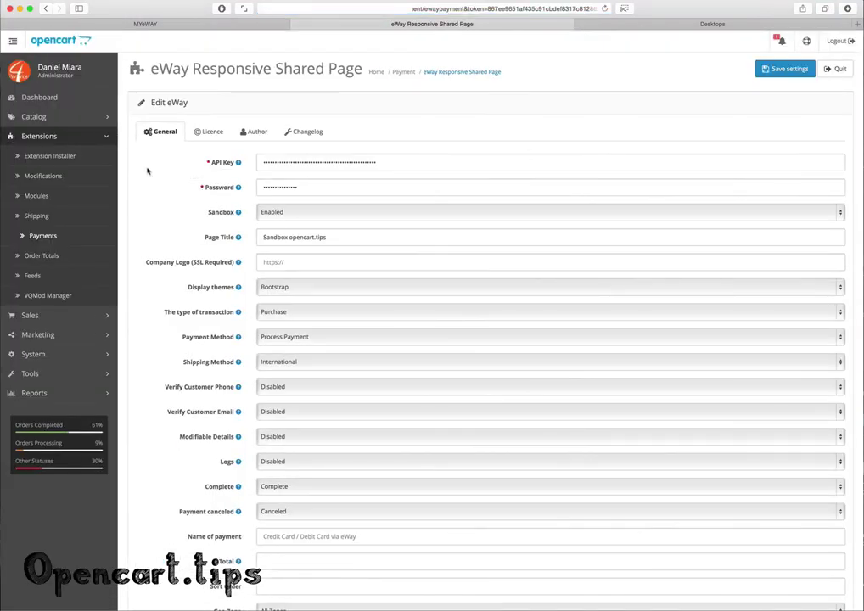
# - Review the licence, author and changelog information of the eWay extension
pyautogui.click(212, 132)
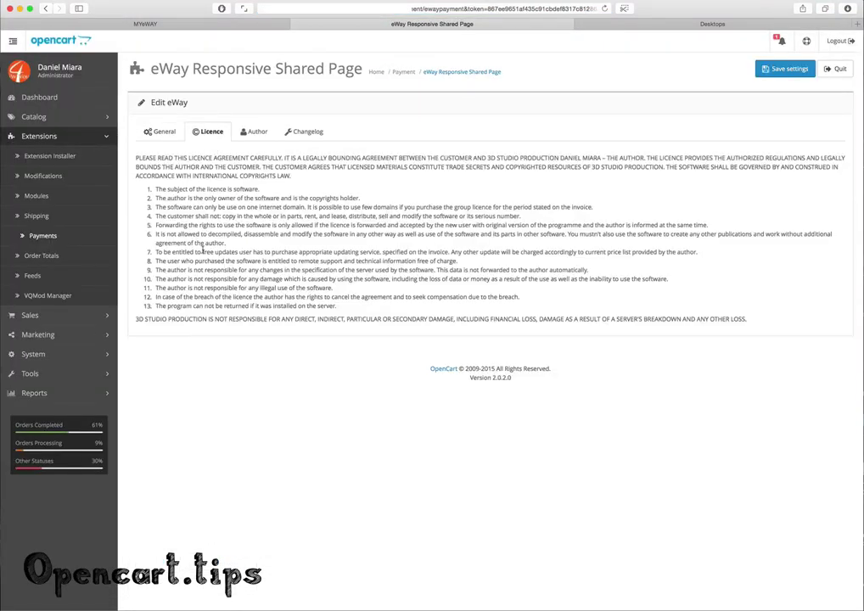
pyautogui.click(258, 132)
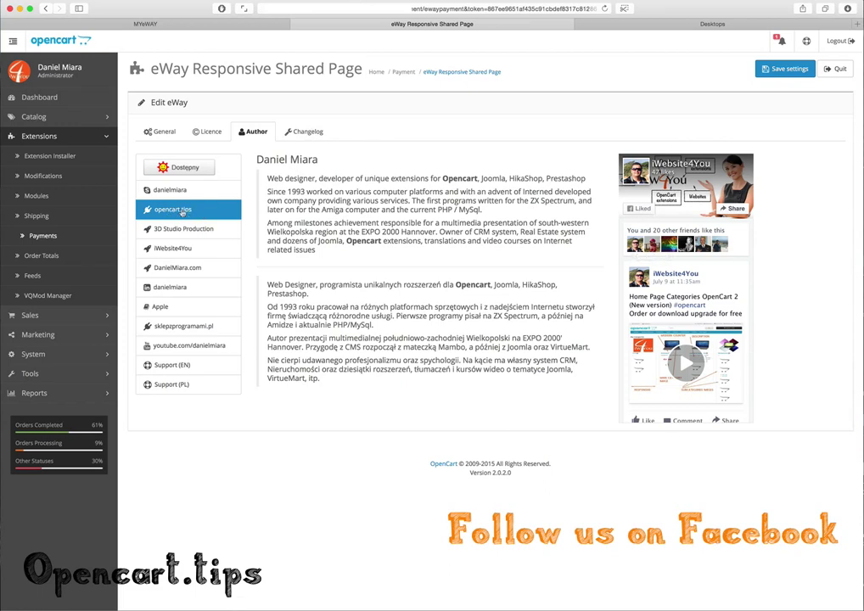
pyautogui.click(305, 134)
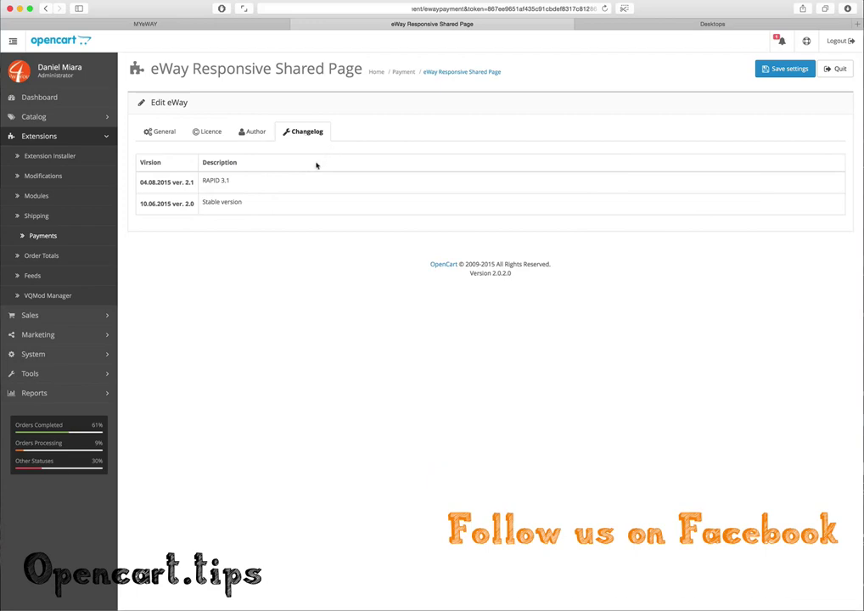
# - Return to the extension's general settings and set the Sandbox option to Enabled
pyautogui.click(167, 133)
pyautogui.scroll(-3, 172, 253)
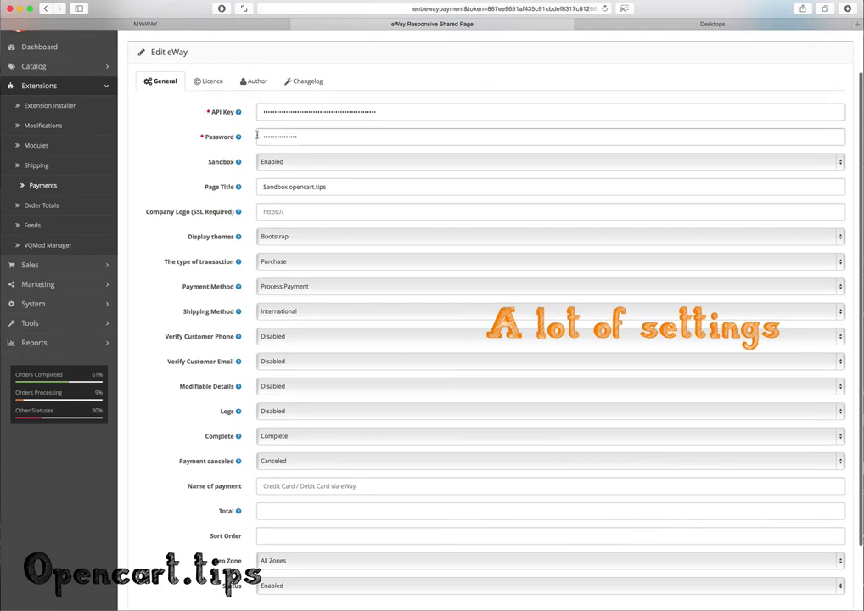
pyautogui.click(292, 165)
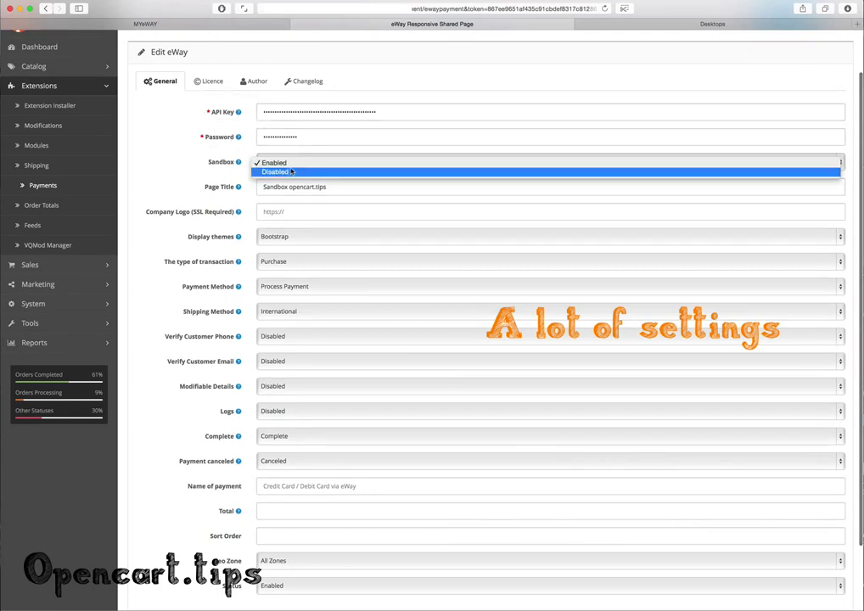
pyautogui.click(276, 162)
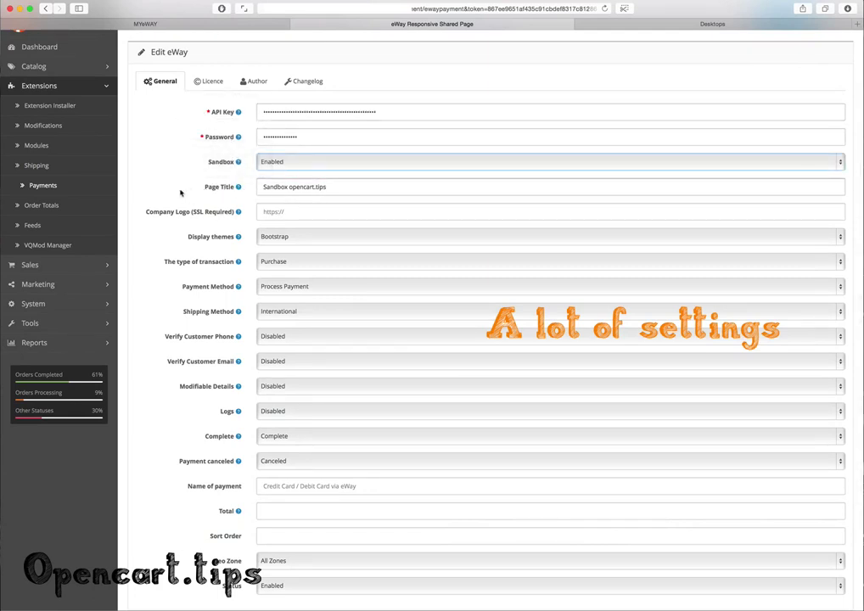
# - Examine the available display themes and shipping methods, choosing International as the Shipping Method
pyautogui.scroll(-5, 280, 186)
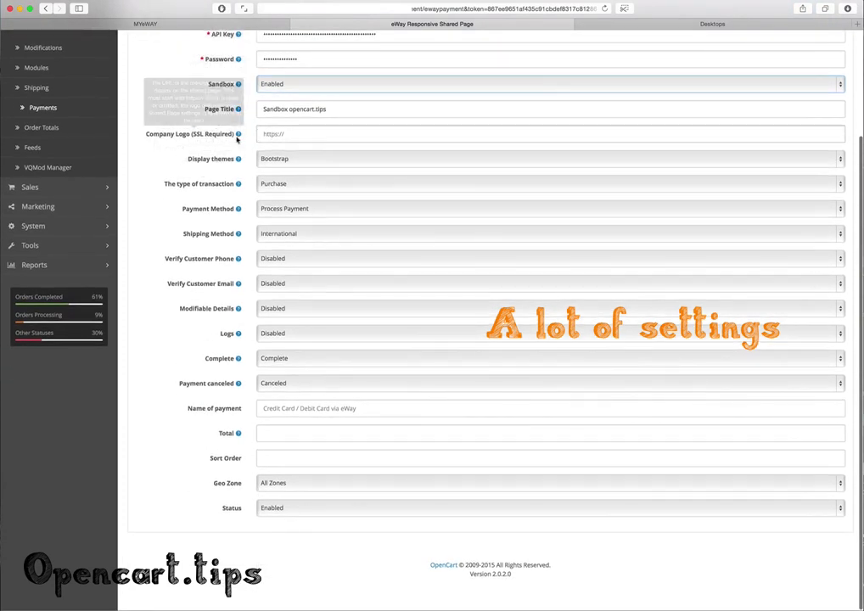
pyautogui.moveTo(199, 139)
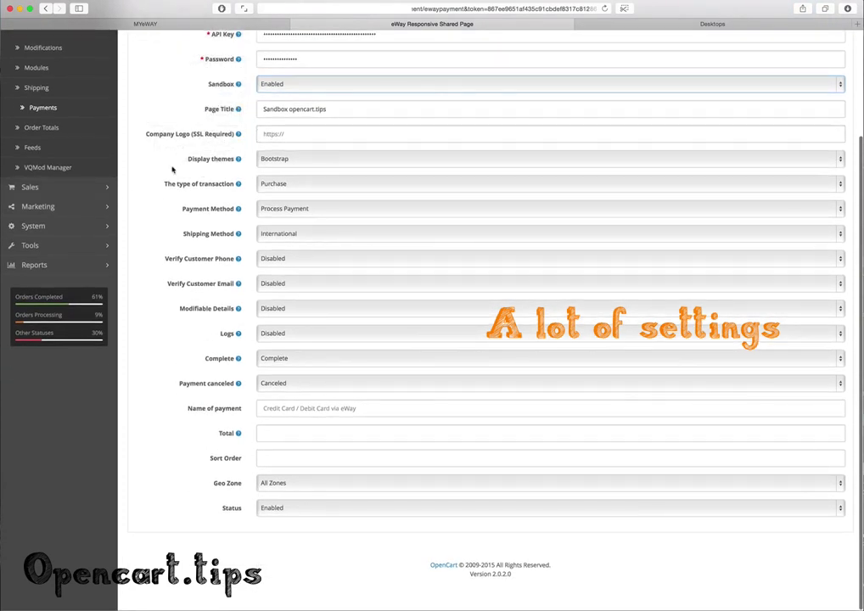
pyautogui.click(290, 162)
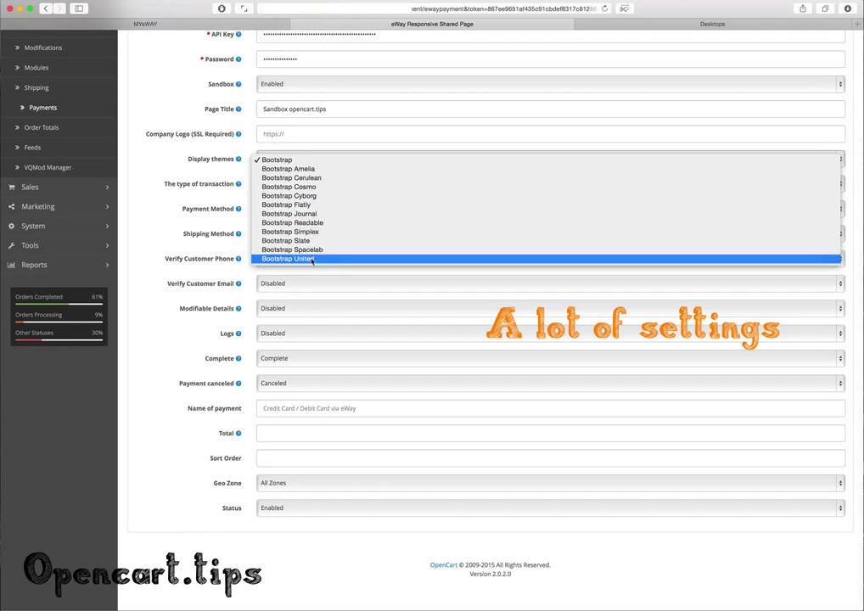
pyautogui.click(137, 173)
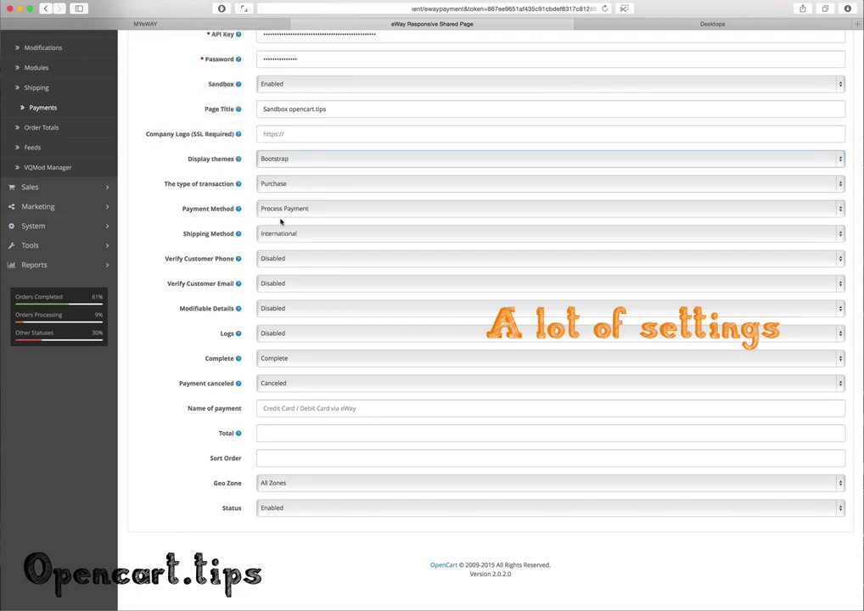
pyautogui.click(343, 234)
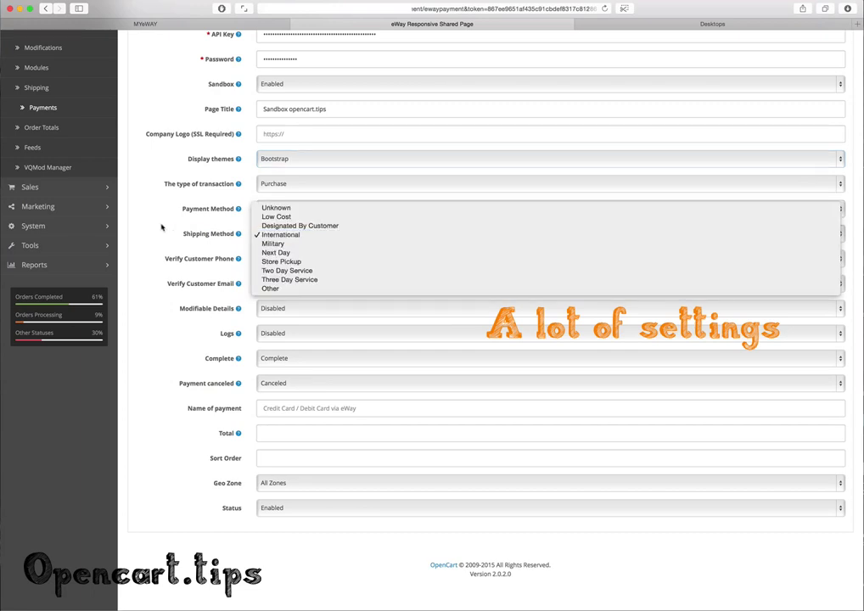
pyautogui.click(298, 235)
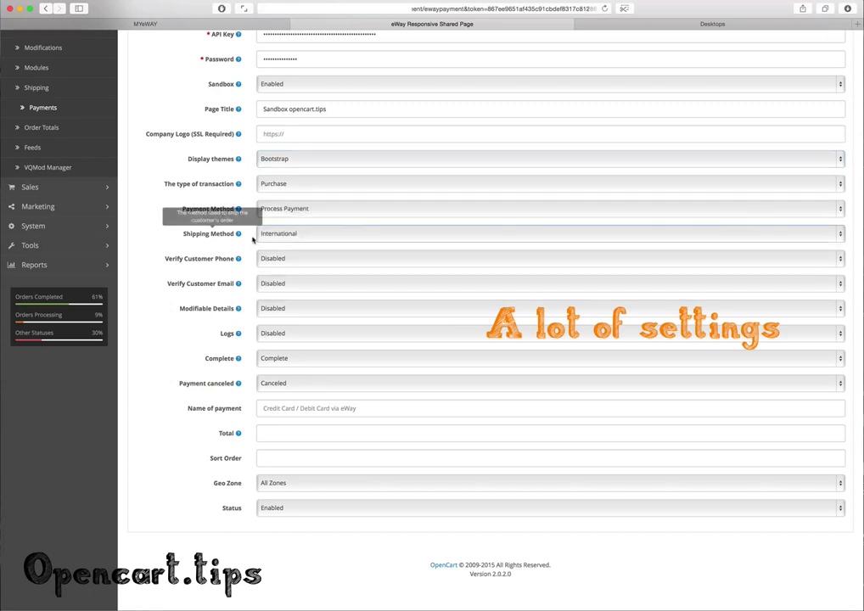
# - Examine the choices for customer phone verification, logs and the completed order status, and look over the remaining settings
pyautogui.click(296, 259)
pyautogui.click(239, 258)
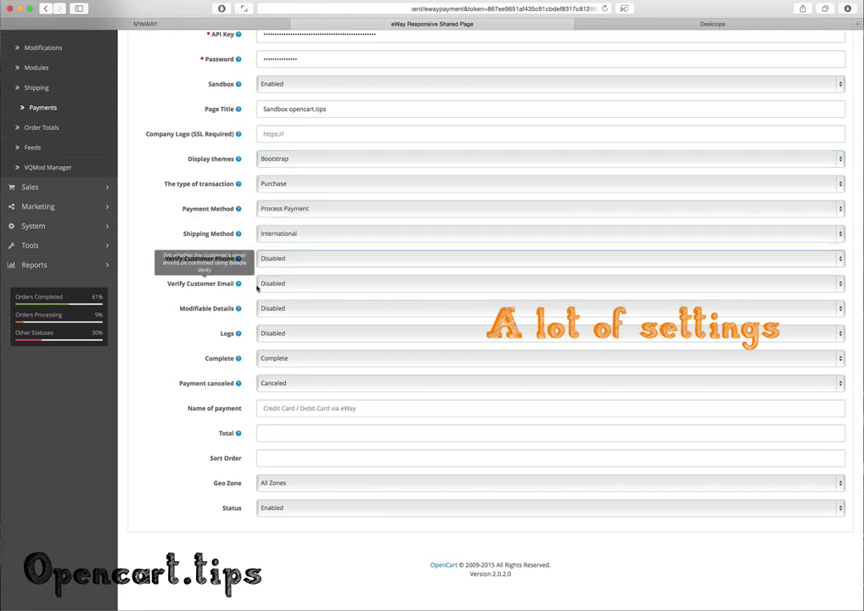
pyautogui.click(279, 335)
pyautogui.click(184, 343)
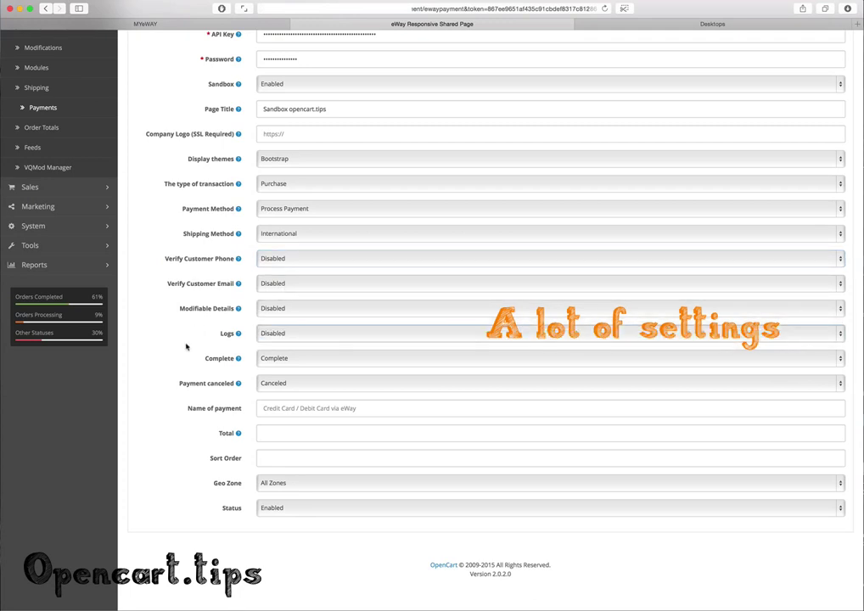
pyautogui.click(292, 364)
pyautogui.click(152, 344)
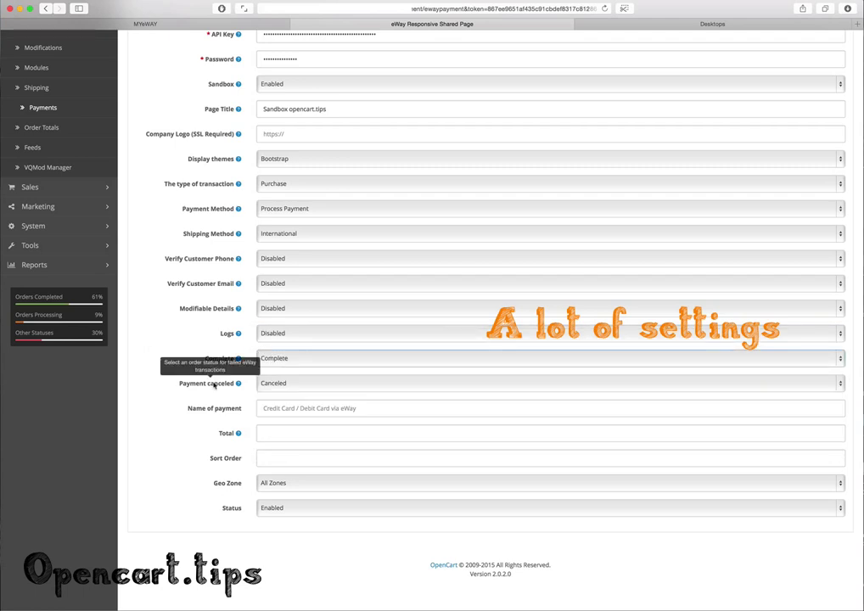
pyautogui.scroll(-3, 228, 421)
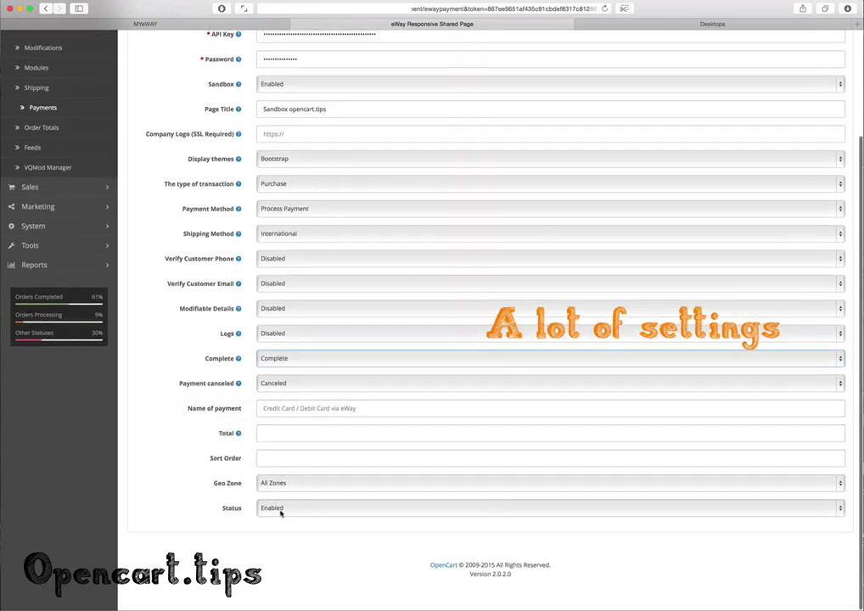
pyautogui.scroll(3, 329, 58)
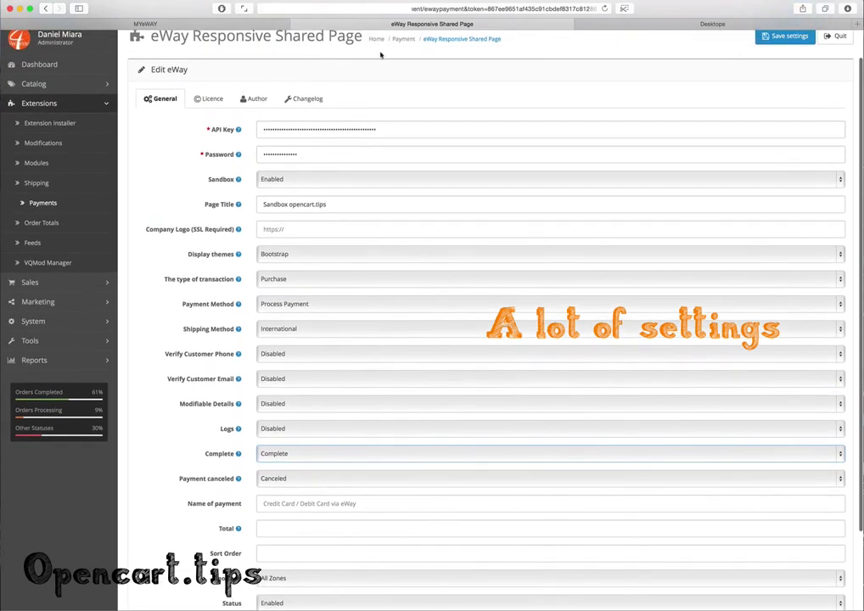
pyautogui.scroll(1, 689, 70)
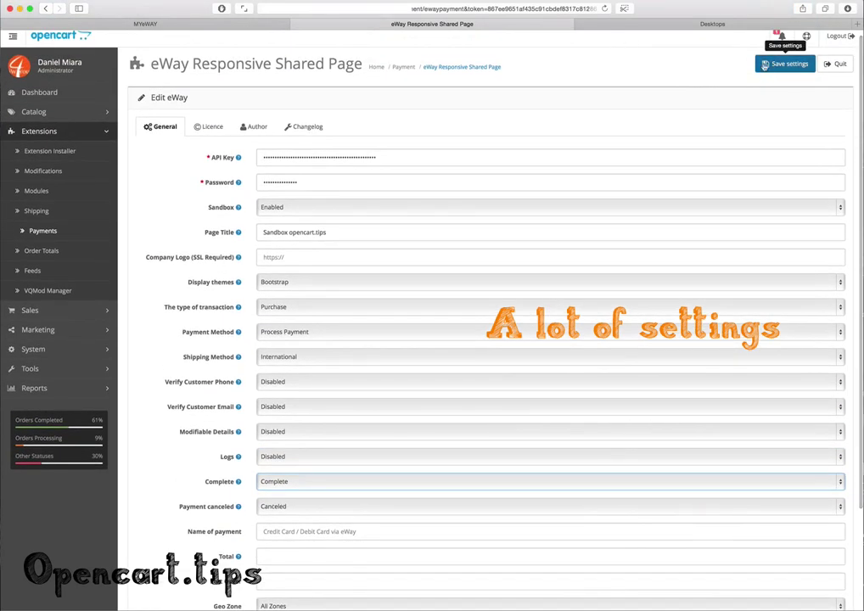
# - Switch to the storefront's Desktops category and start adding the Canon EOS 5D to the cart
pyautogui.click(622, 25)
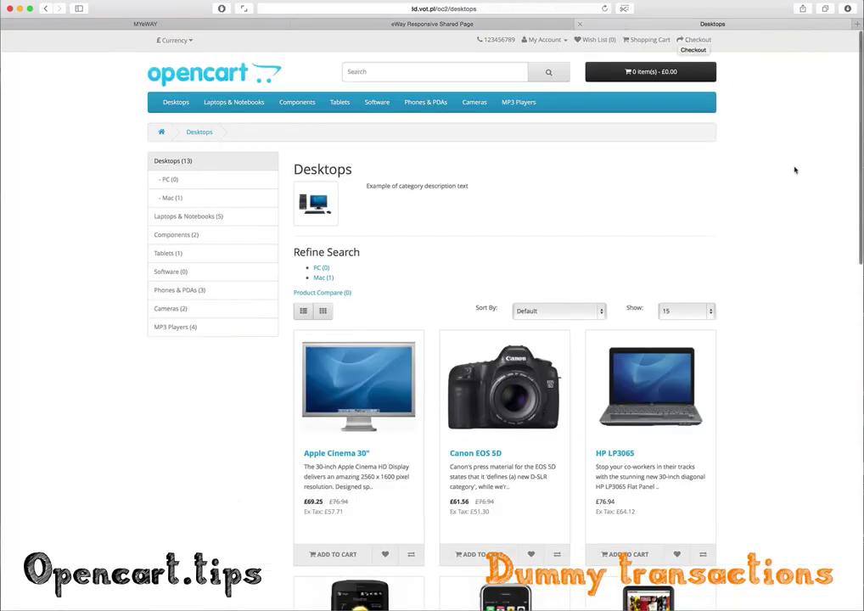
pyautogui.moveTo(172, 108)
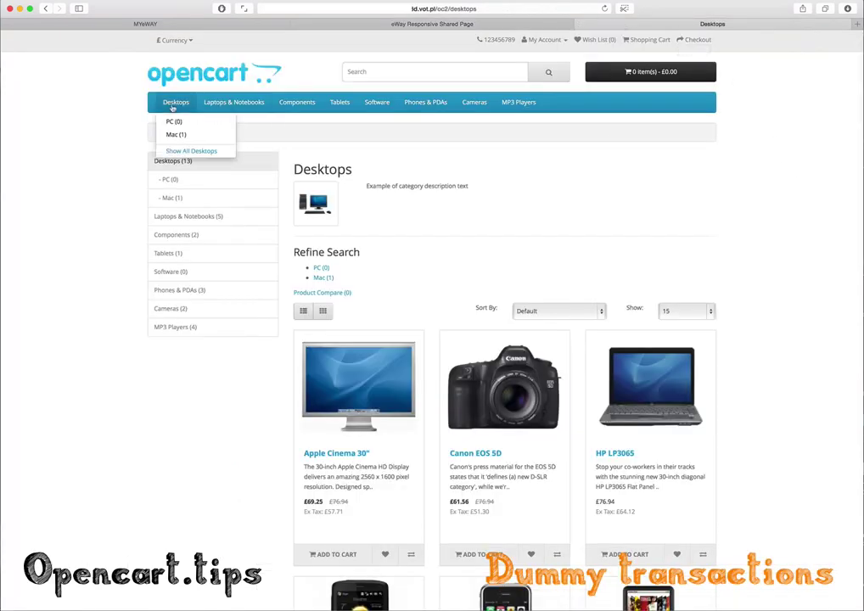
pyautogui.scroll(-3, 560, 318)
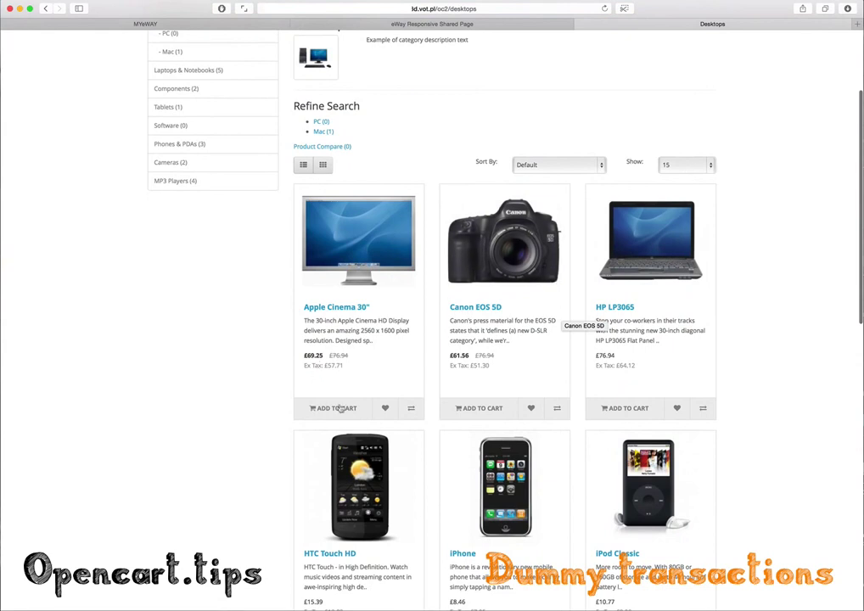
pyautogui.click(466, 409)
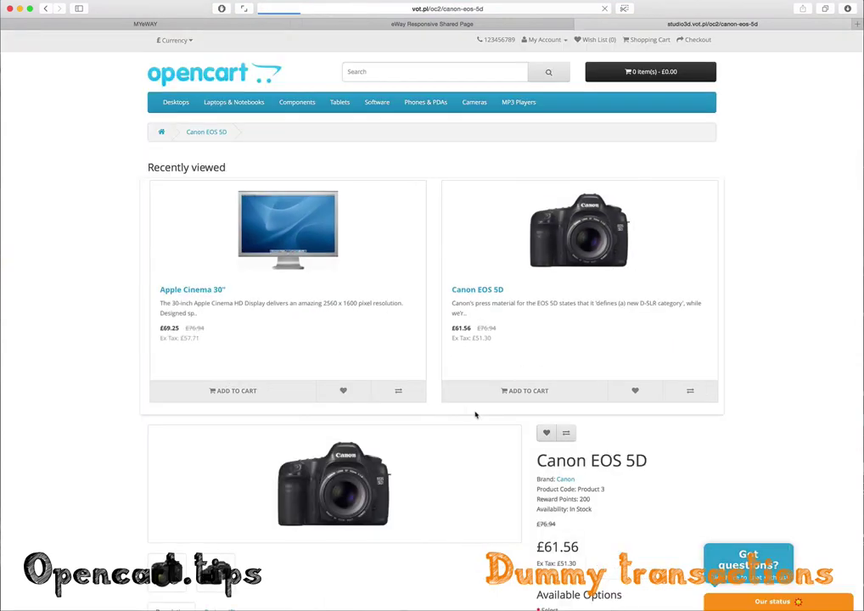
# - Select the Blue option for the Canon EOS 5D and add one unit to the cart
pyautogui.scroll(-1, 727, 264)
pyautogui.scroll(-5, 728, 265)
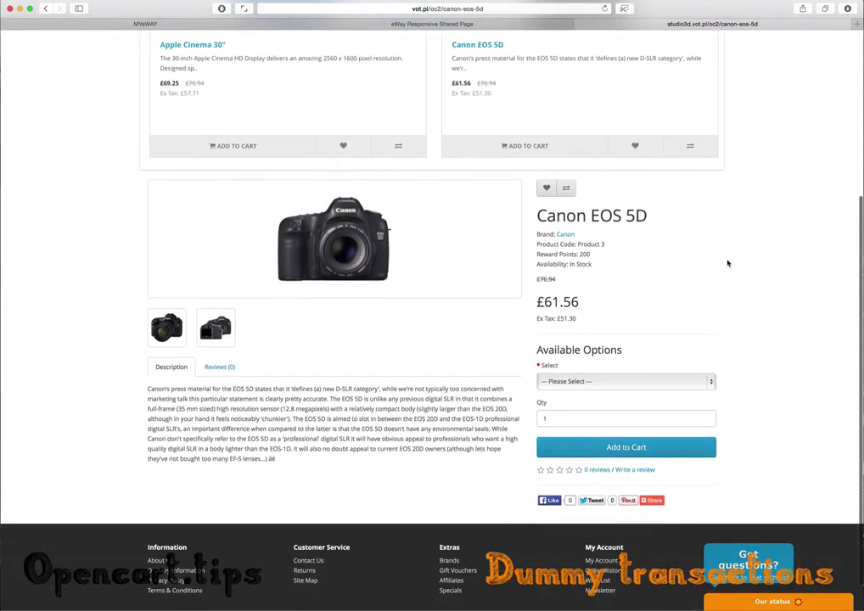
pyautogui.click(627, 382)
pyautogui.click(627, 392)
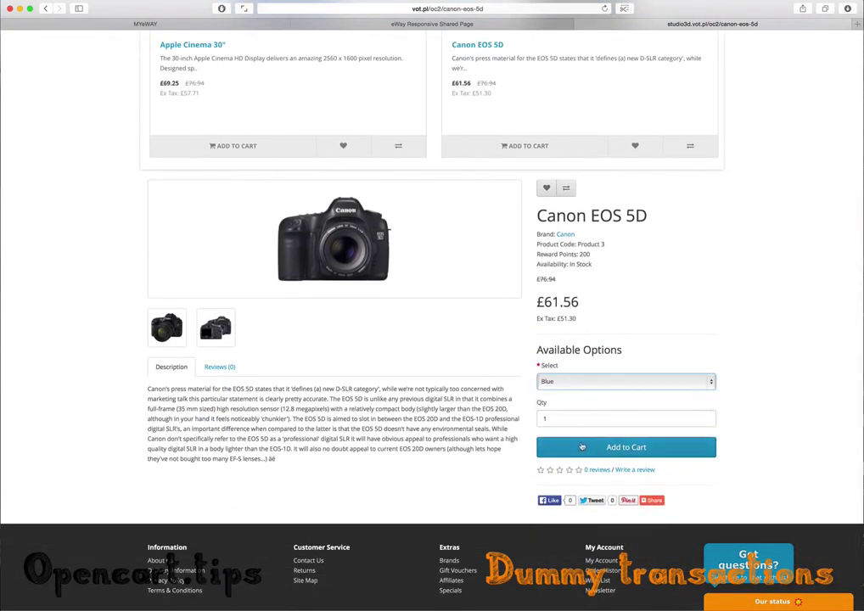
pyautogui.scroll(1, 783, 310)
pyautogui.click(626, 495)
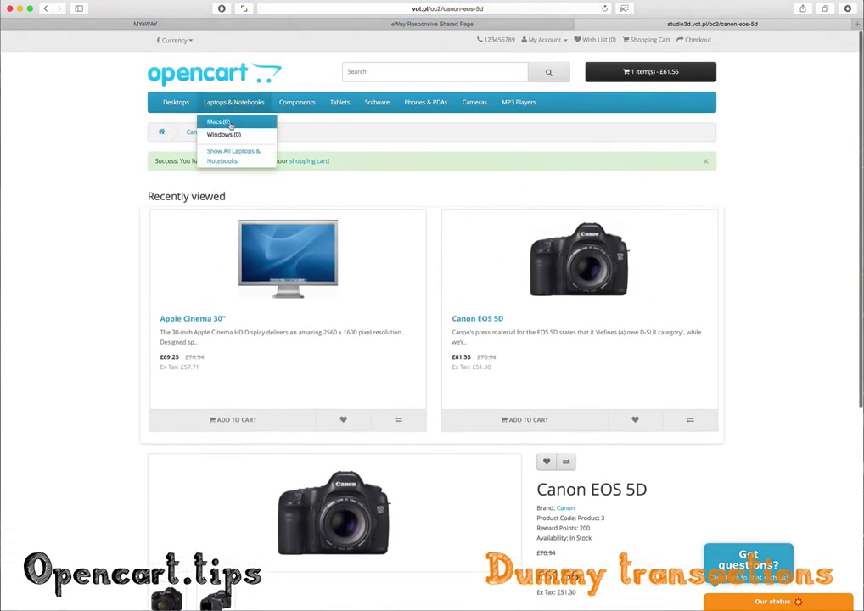
# - Add the Sony VAIO from the full Laptops & Notebooks category to the cart and open the cart summary
pyautogui.click(255, 156)
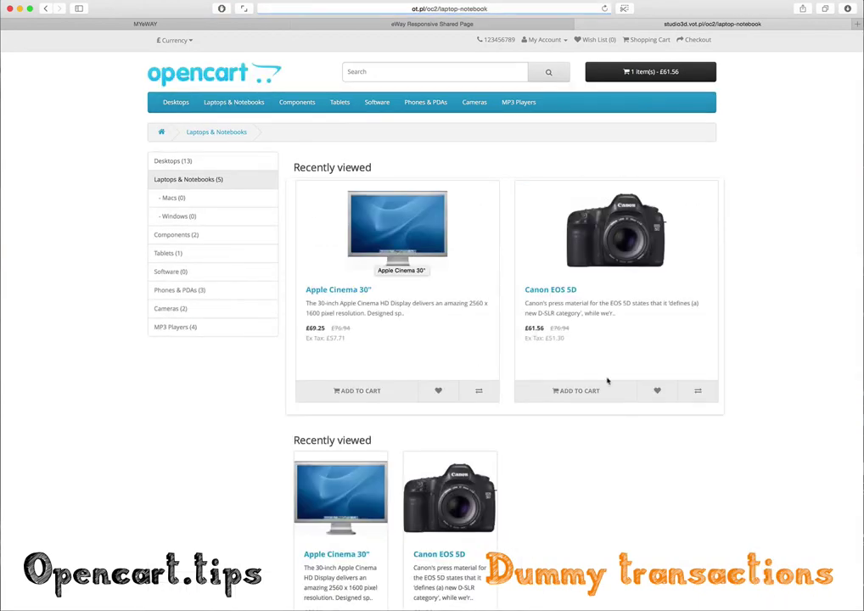
pyautogui.scroll(-3, 654, 391)
pyautogui.scroll(-1, 655, 391)
pyautogui.scroll(3, 654, 391)
pyautogui.scroll(-10, 653, 391)
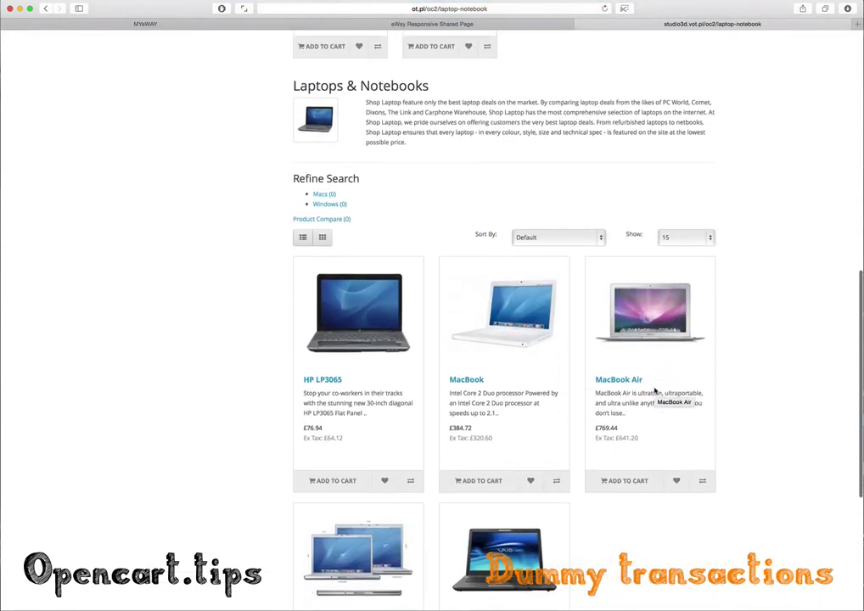
pyautogui.scroll(-5, 667, 417)
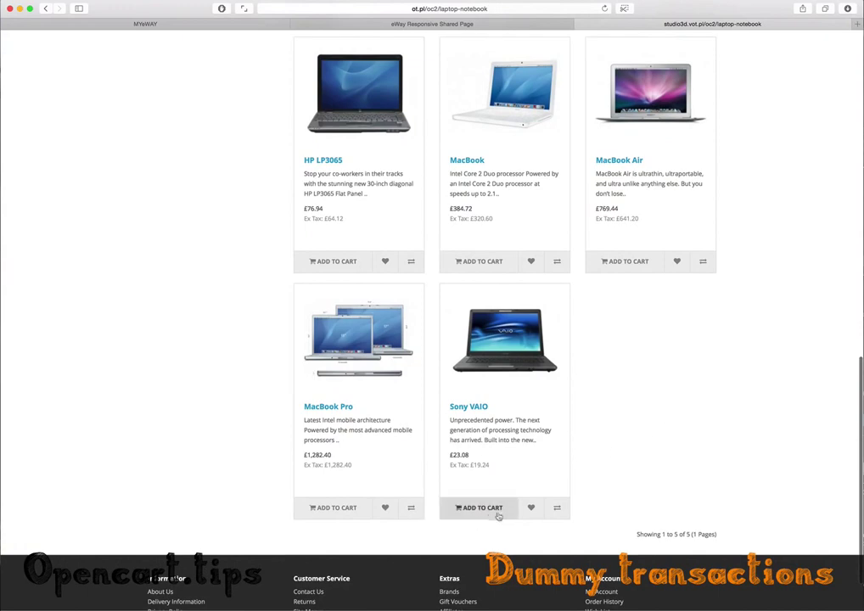
pyautogui.click(490, 511)
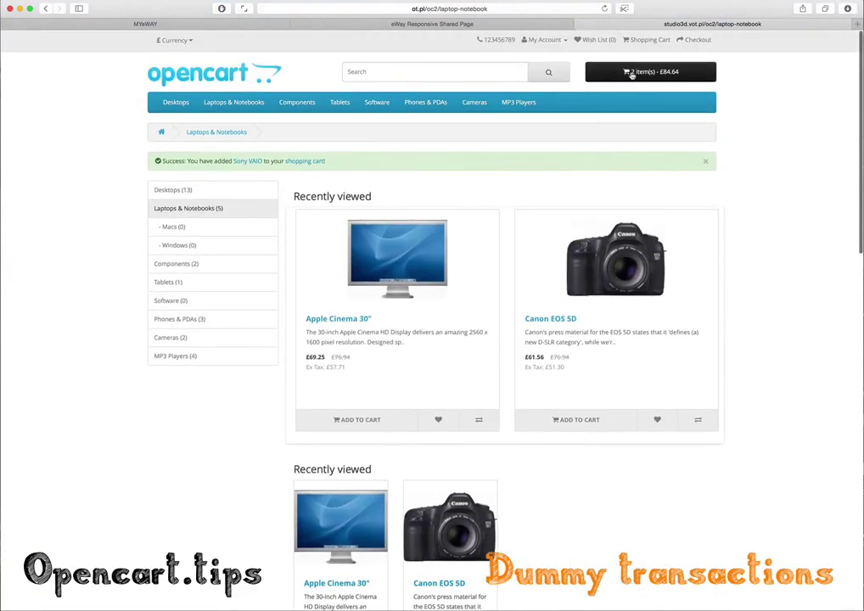
pyautogui.click(635, 75)
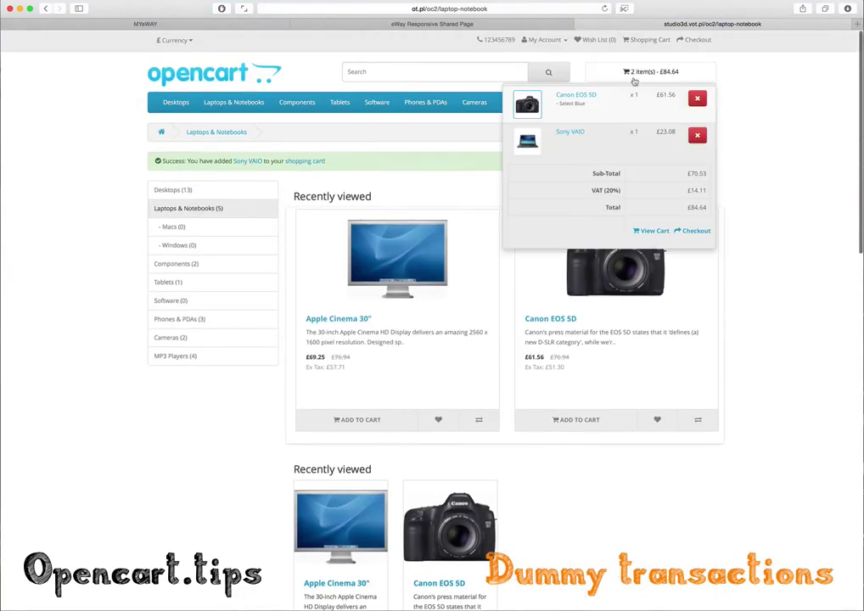
# - Proceed to checkout with the cart, and look up the newest order ID in the admin order list
pyautogui.click(703, 232)
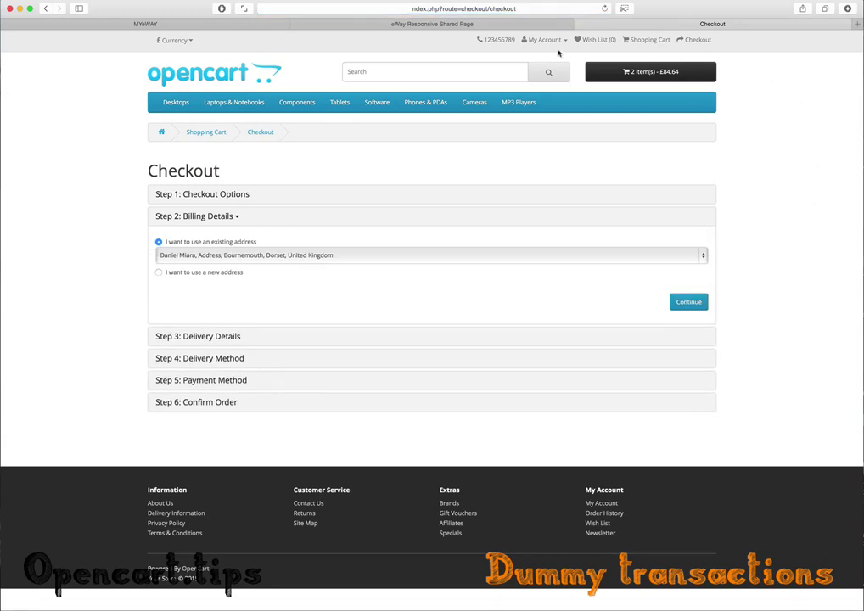
pyautogui.click(393, 25)
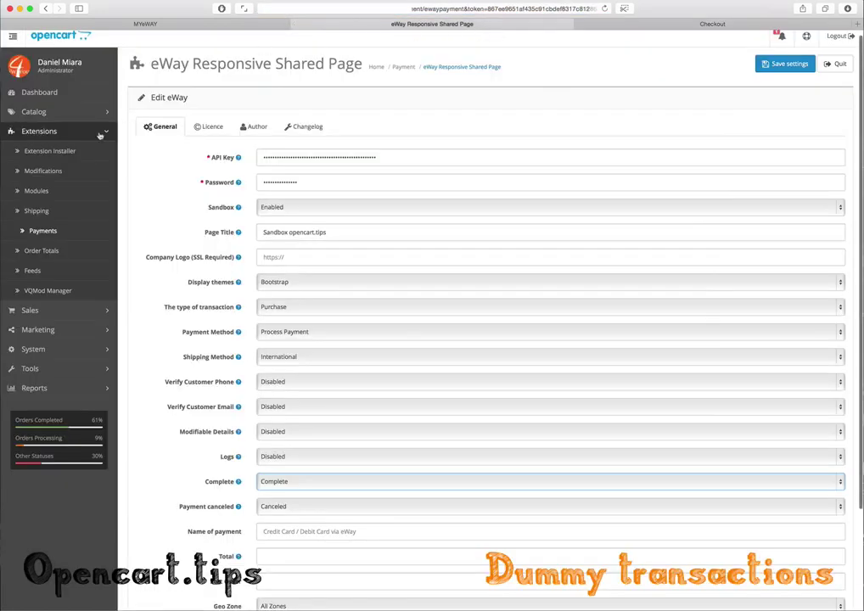
pyautogui.click(32, 311)
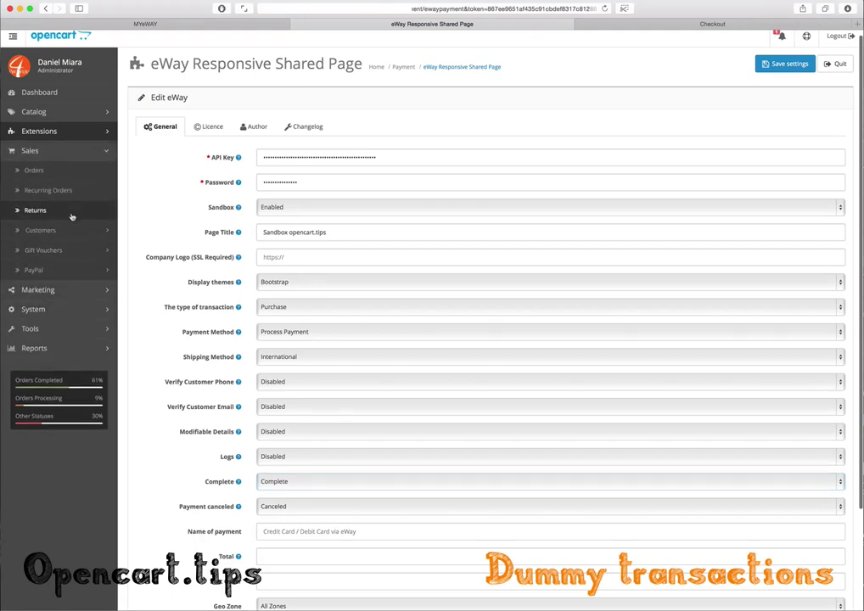
pyautogui.click(36, 170)
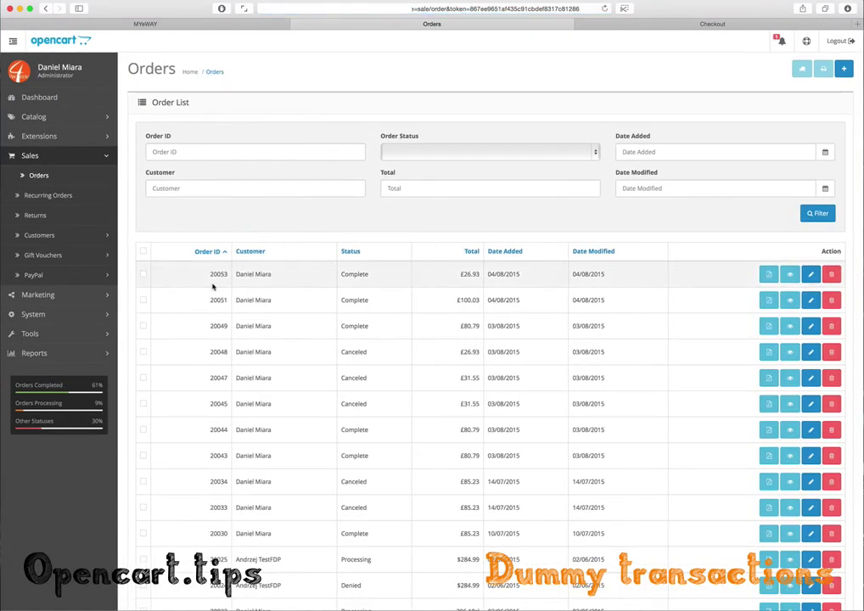
pyautogui.moveTo(227, 276); pyautogui.dragTo(206, 276)
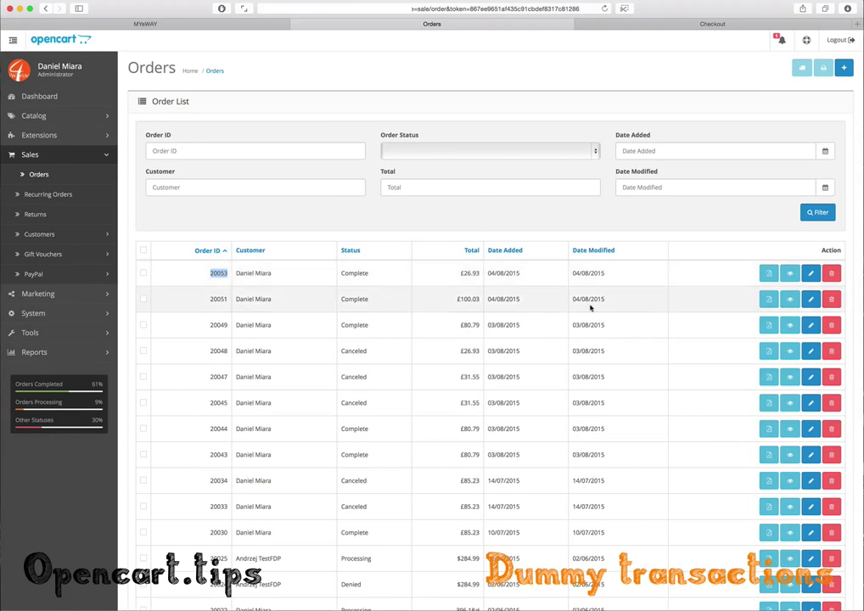
# - Return to the checkout and continue with the existing billing and delivery addresses and the Flat Shipping Rate
pyautogui.click(648, 25)
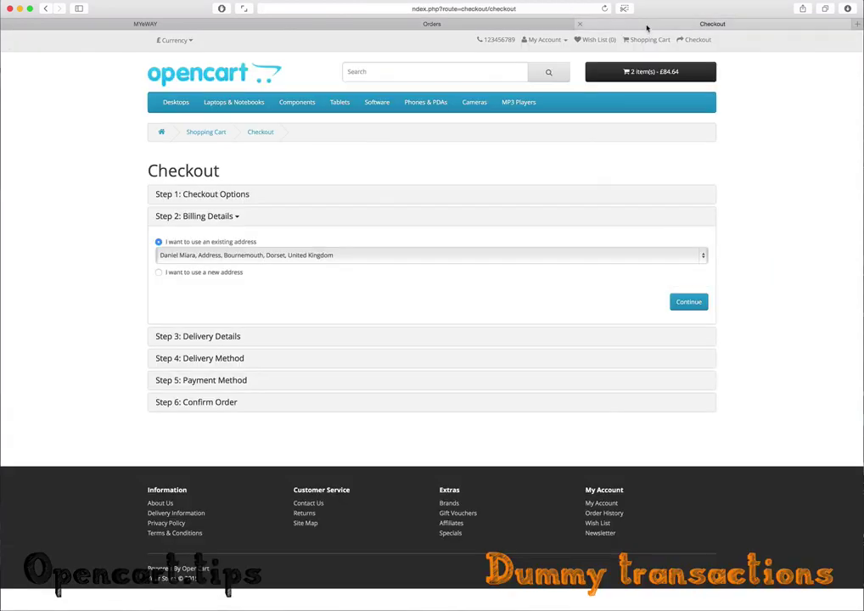
pyautogui.click(688, 303)
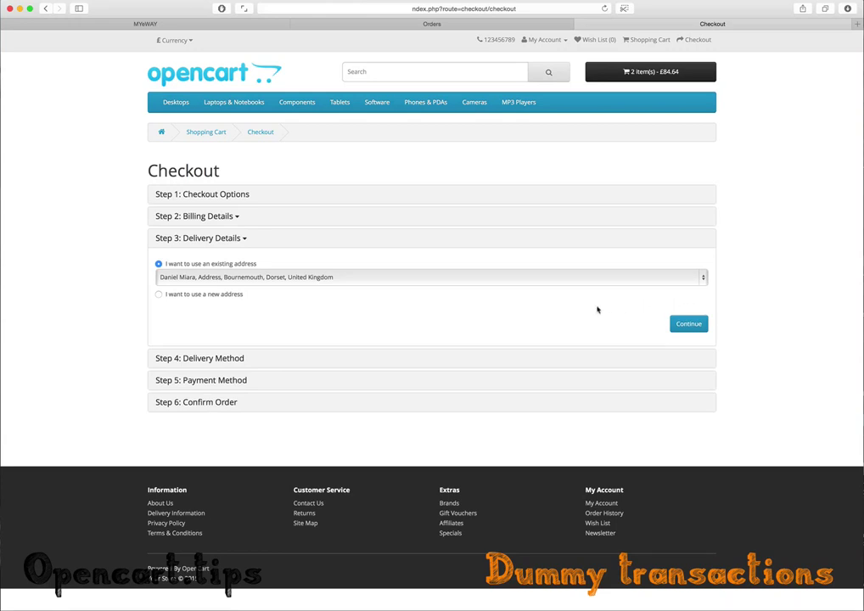
pyautogui.click(688, 326)
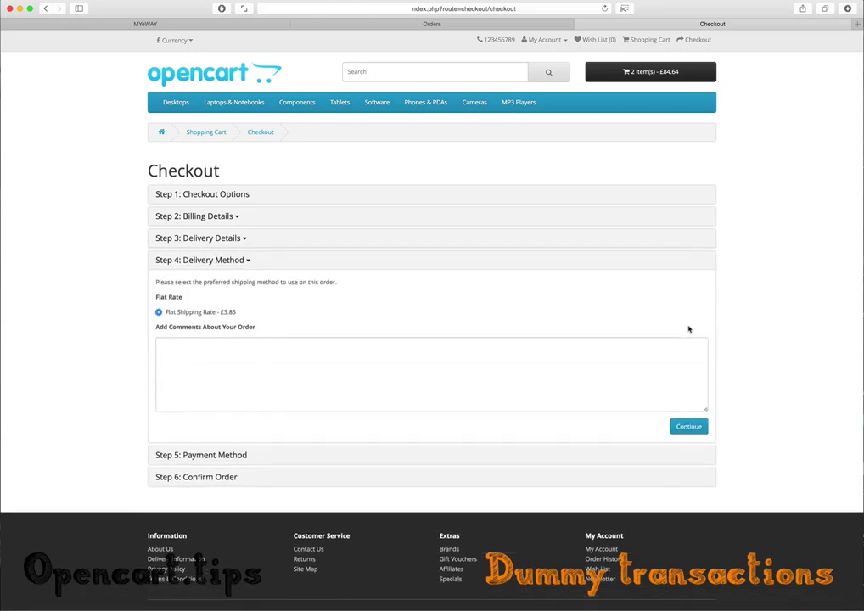
pyautogui.scroll(-2, 788, 350)
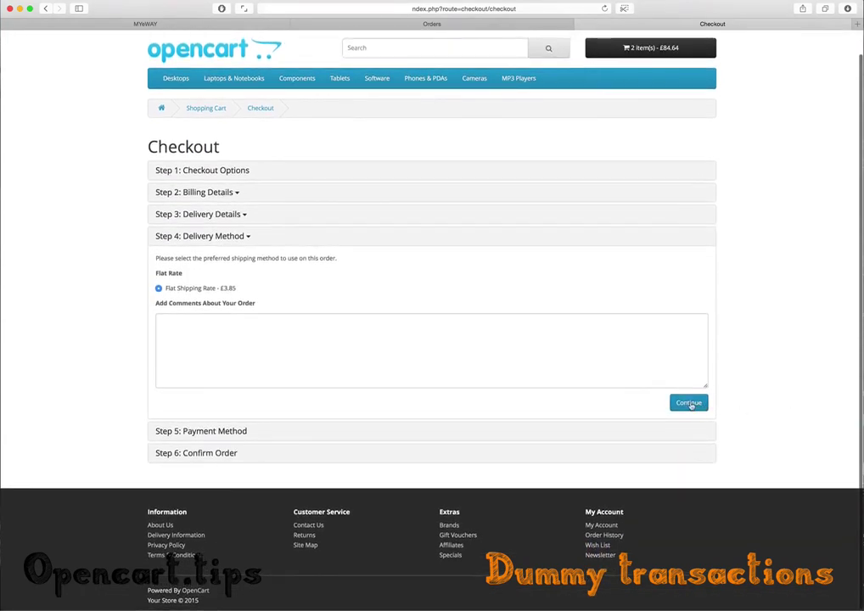
pyautogui.click(696, 406)
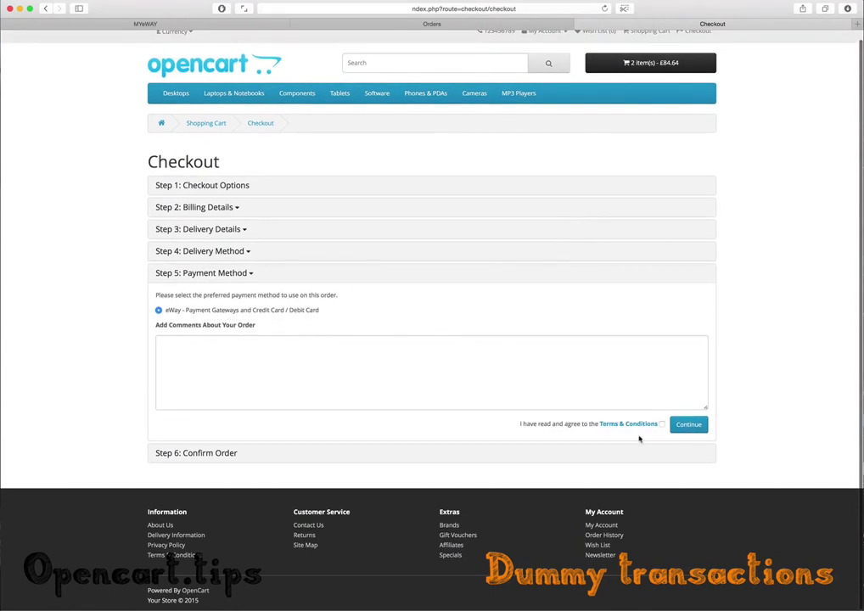
# - Agree to the Terms & Conditions, continue with eWay as payment method, and review the order in the Confirm Order section
pyautogui.click(698, 428)
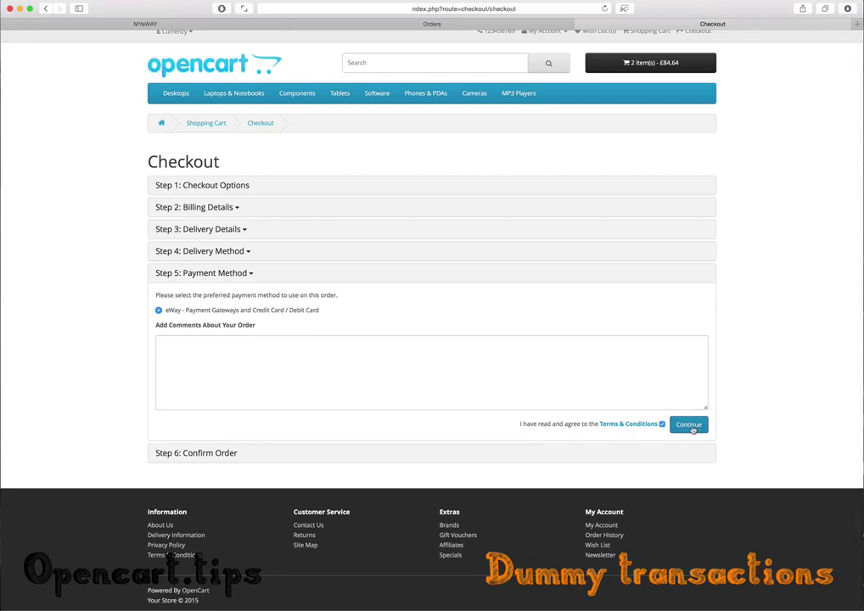
pyautogui.click(690, 429)
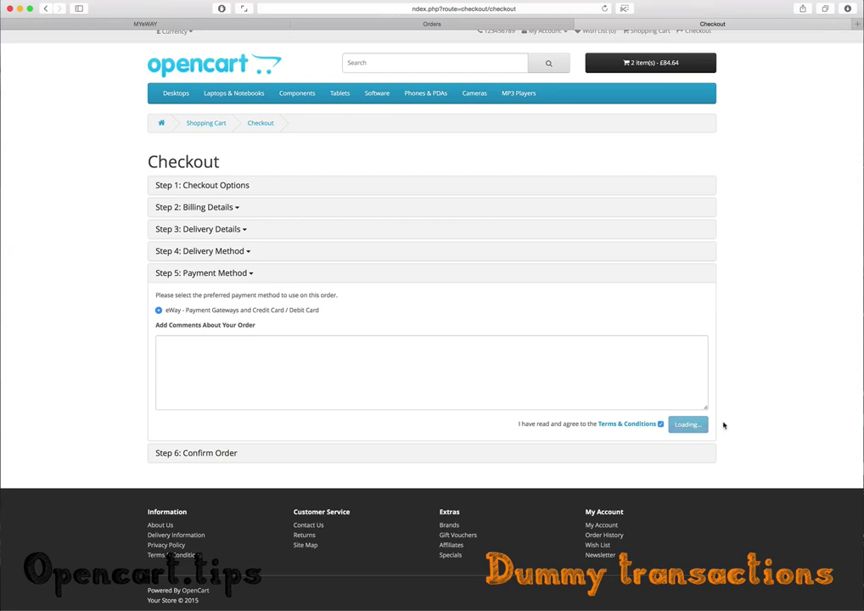
pyautogui.scroll(-1, 723, 425)
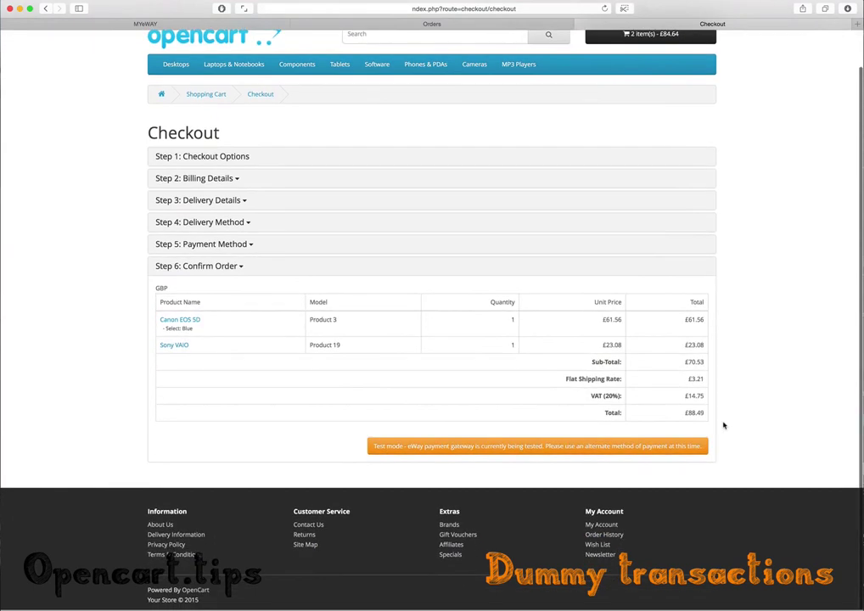
pyautogui.scroll(1, 723, 426)
pyautogui.press('super+r')
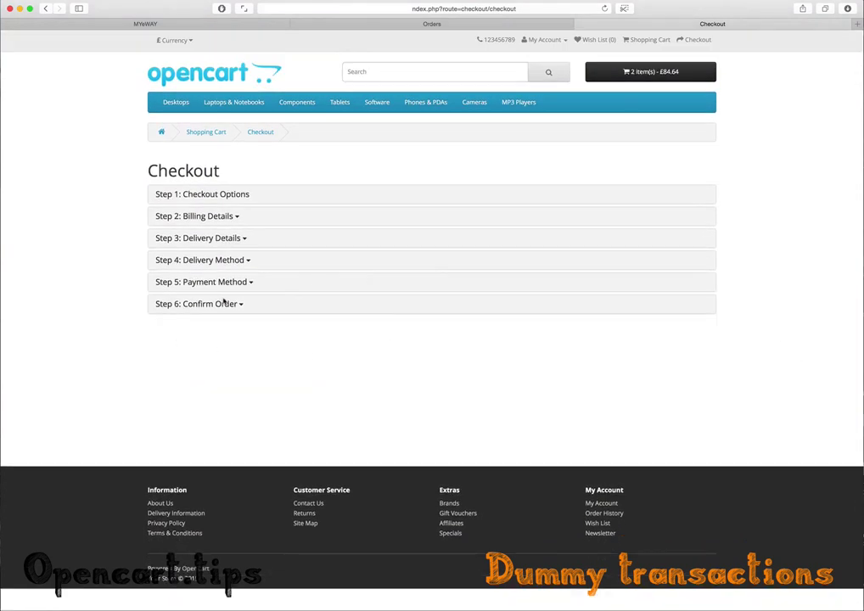
pyautogui.click(224, 303)
pyautogui.scroll(-1, 475, 396)
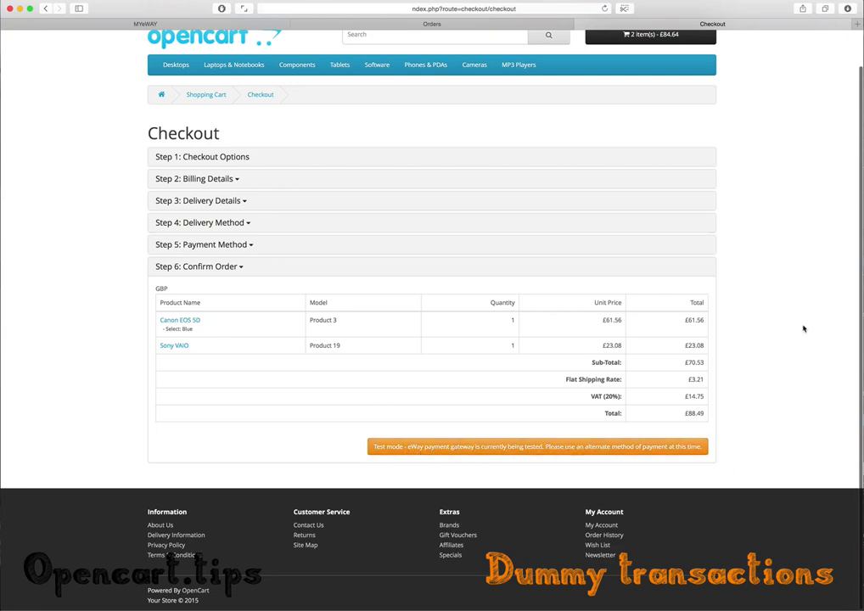
# - Start the eWay test-mode payment for the order and look over the payment page's customer and shipping details
pyautogui.click(455, 448)
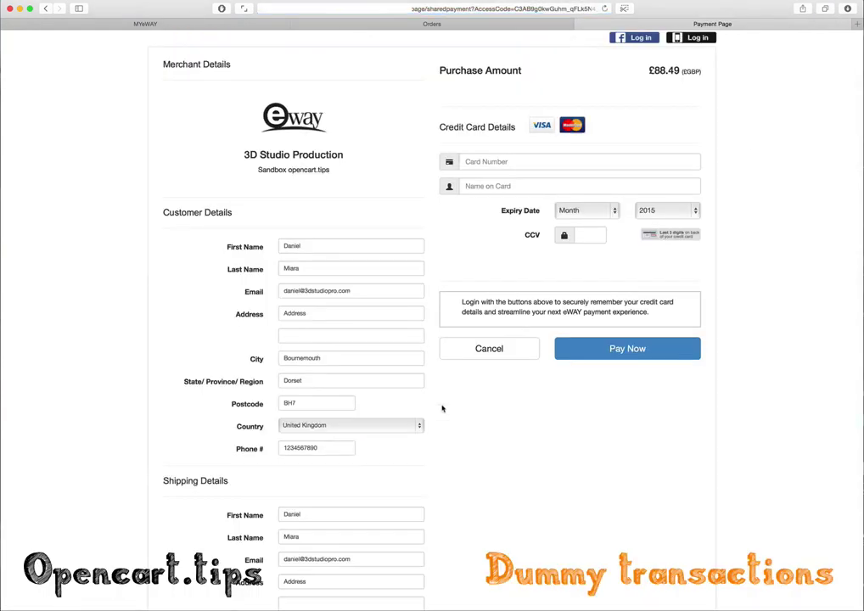
pyautogui.scroll(-5, 489, 434)
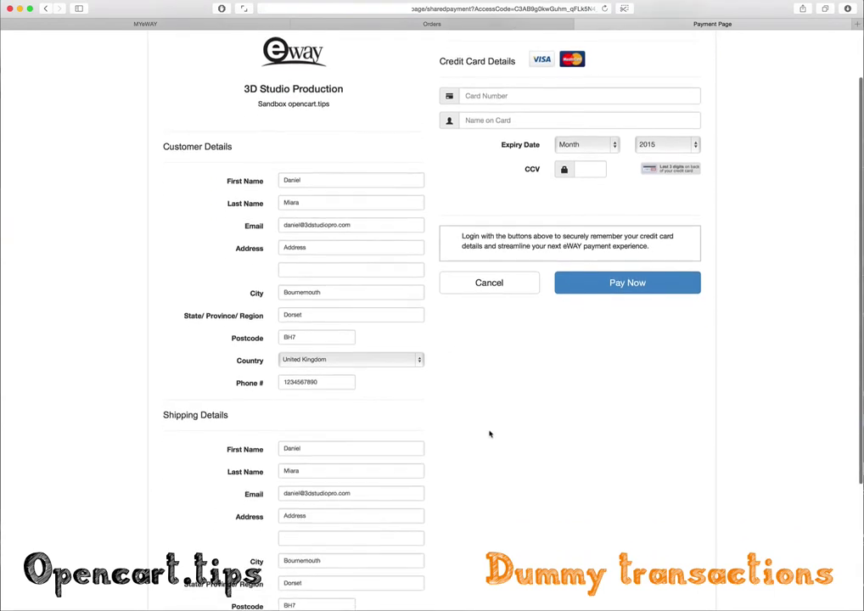
pyautogui.scroll(5, 489, 434)
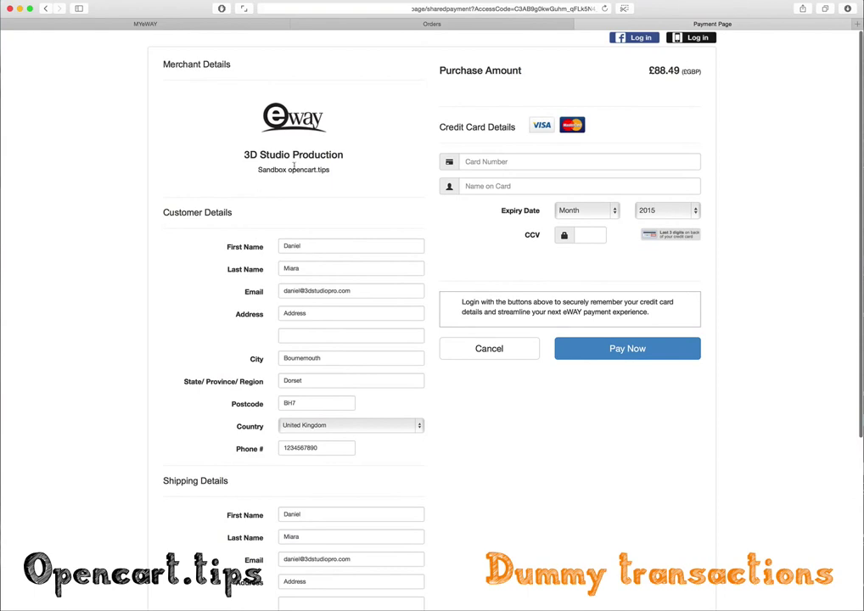
# - Refresh the admin order list, and open the eWay Responsive Shared Page payment extension for editing
pyautogui.click(412, 25)
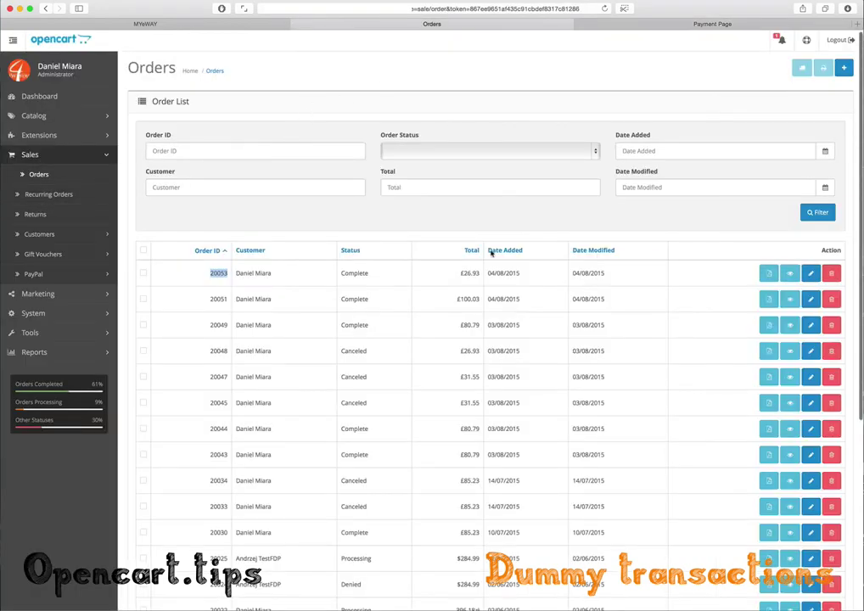
pyautogui.click(605, 9)
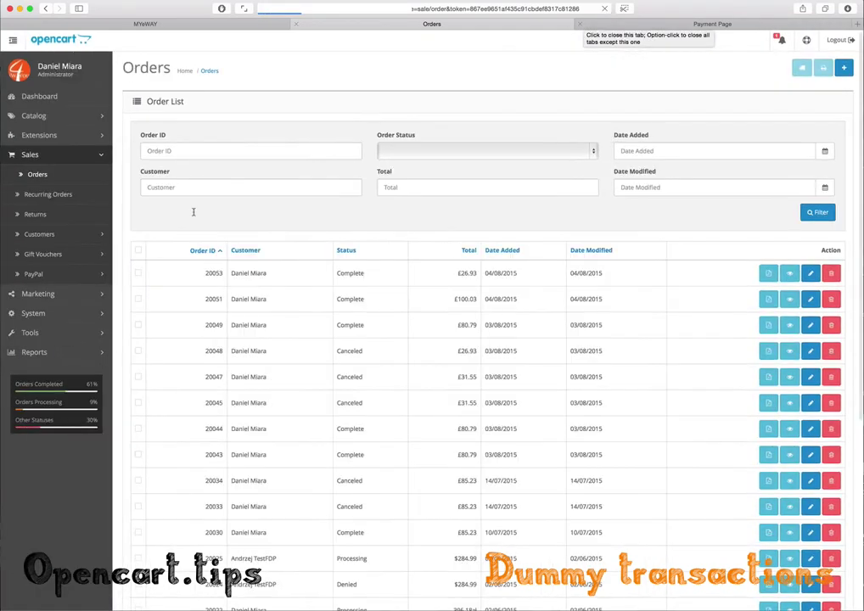
pyautogui.click(38, 136)
pyautogui.click(40, 235)
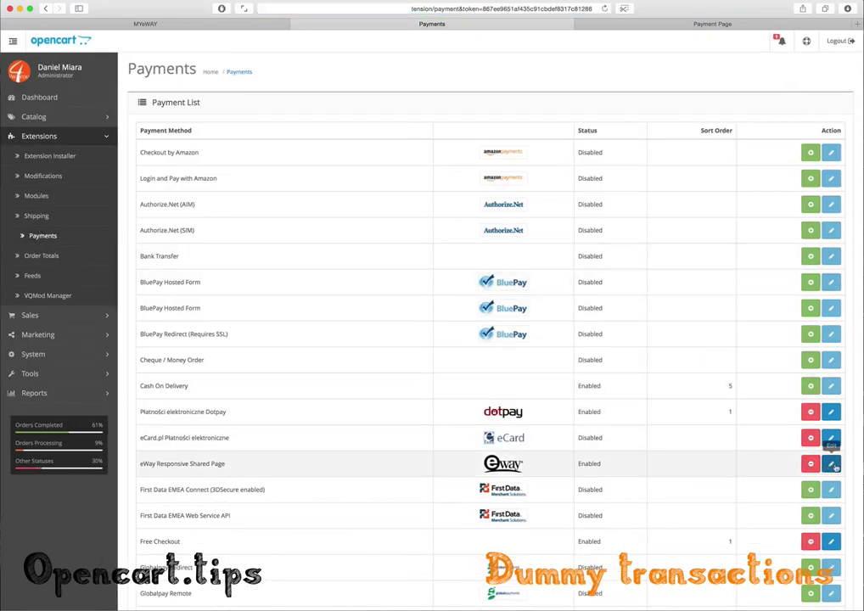
pyautogui.click(833, 465)
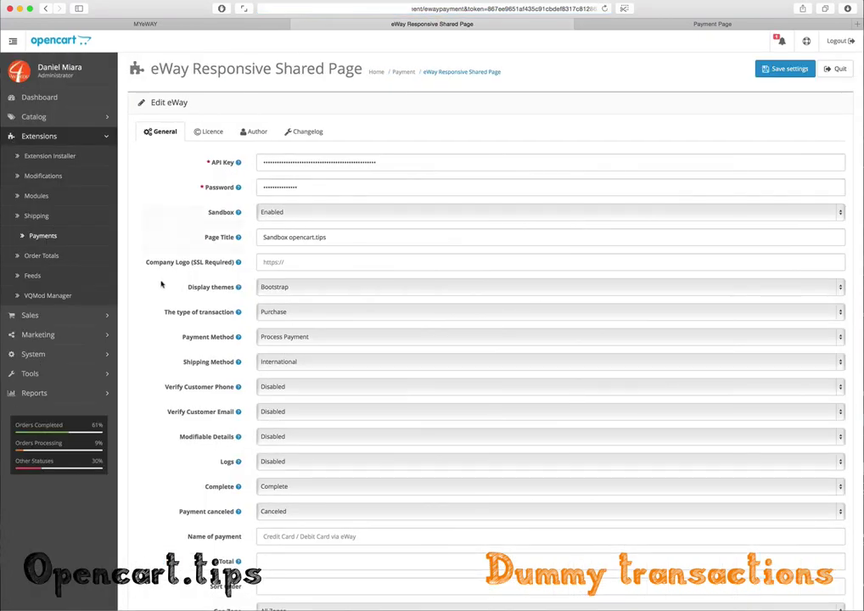
# - Compare the extension's page title and company logo settings with the merchant details on the eWay payment page
pyautogui.moveTo(264, 237); pyautogui.dragTo(370, 235)
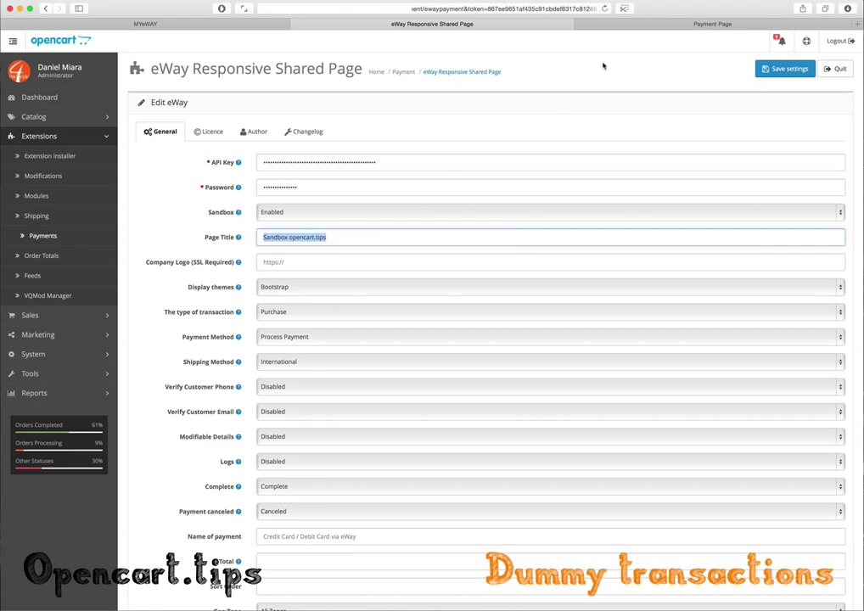
pyautogui.click(619, 23)
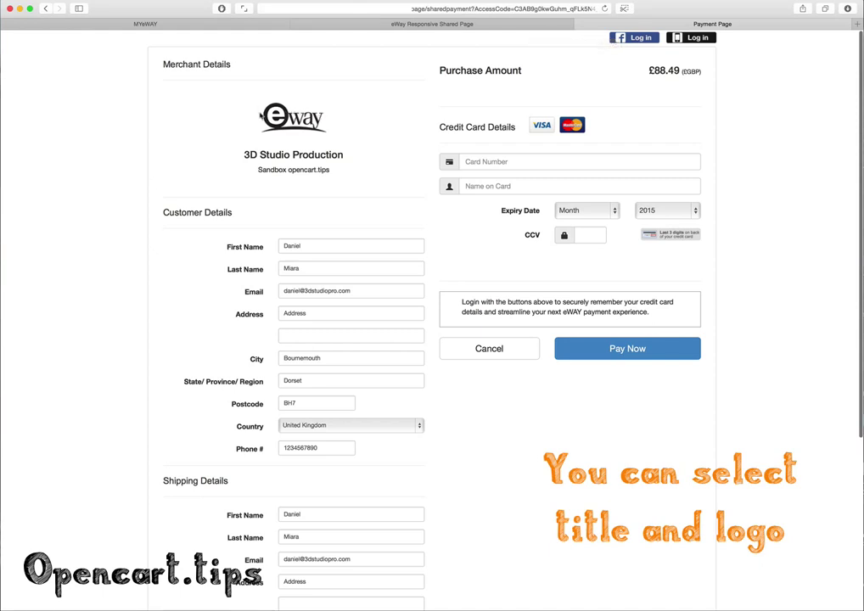
pyautogui.click(466, 25)
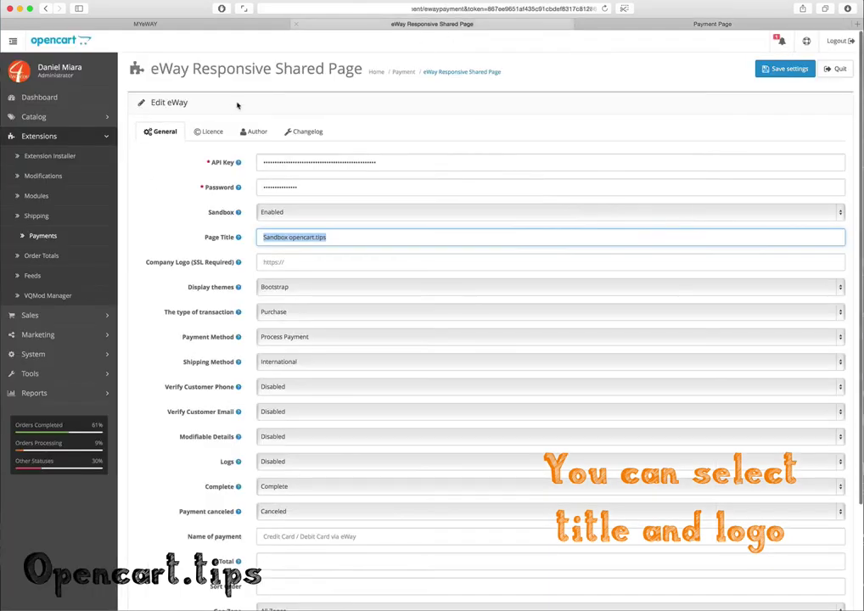
pyautogui.click(282, 262)
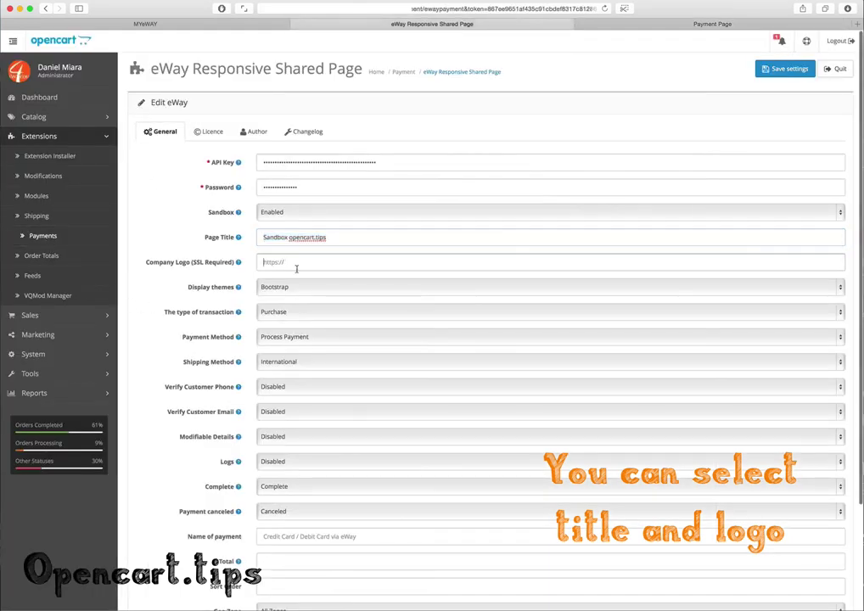
pyautogui.click(355, 263)
pyautogui.click(709, 23)
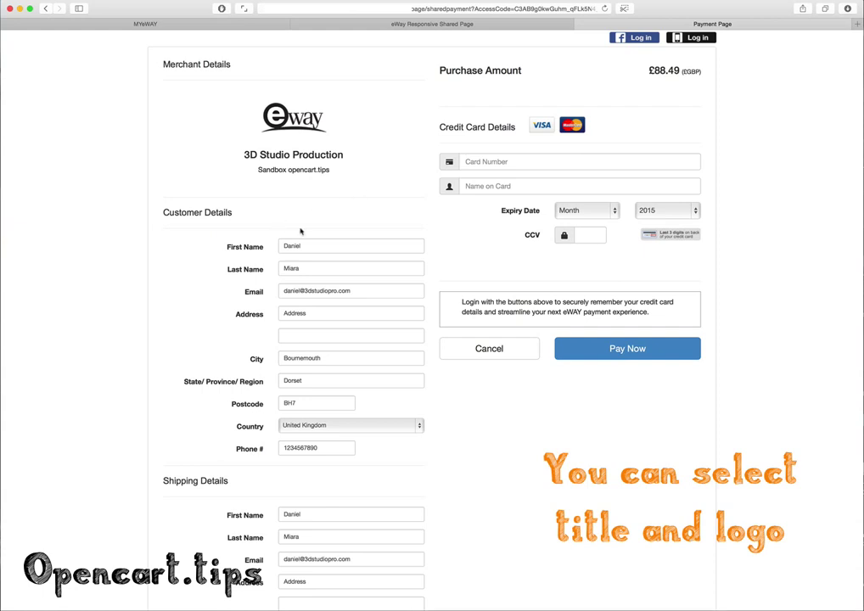
pyautogui.click(449, 25)
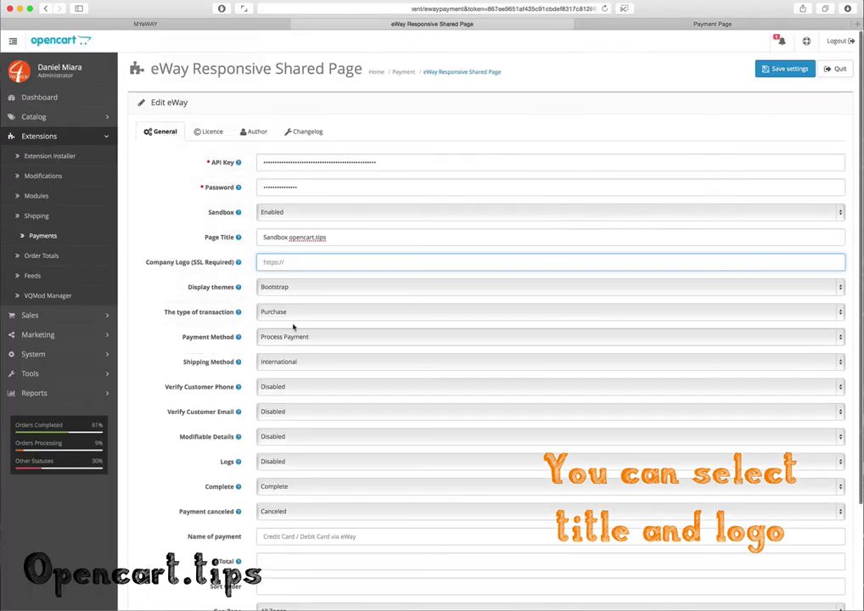
# - Set the payment page's display theme to Bootstrap Journal and save the settings, declining the browser's saved-password update
pyautogui.click(295, 287)
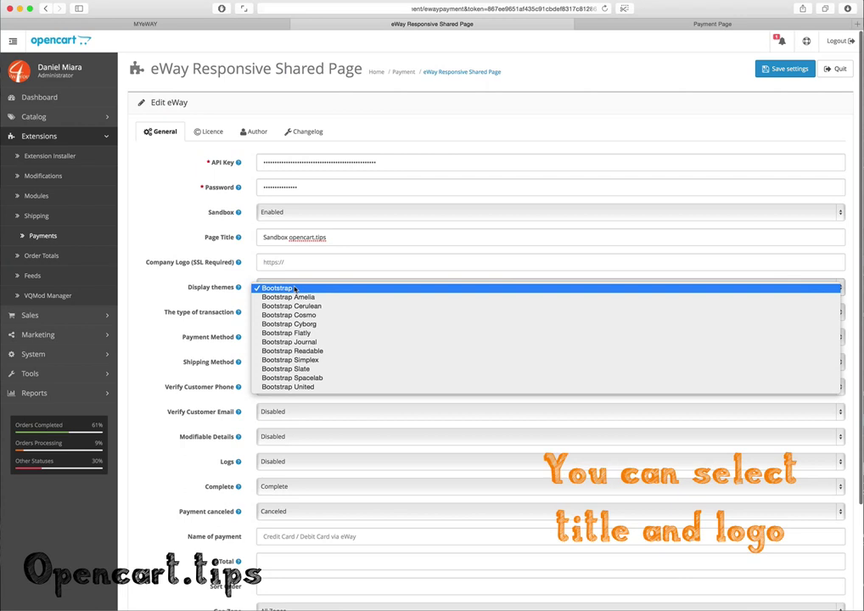
pyautogui.click(318, 342)
pyautogui.click(785, 68)
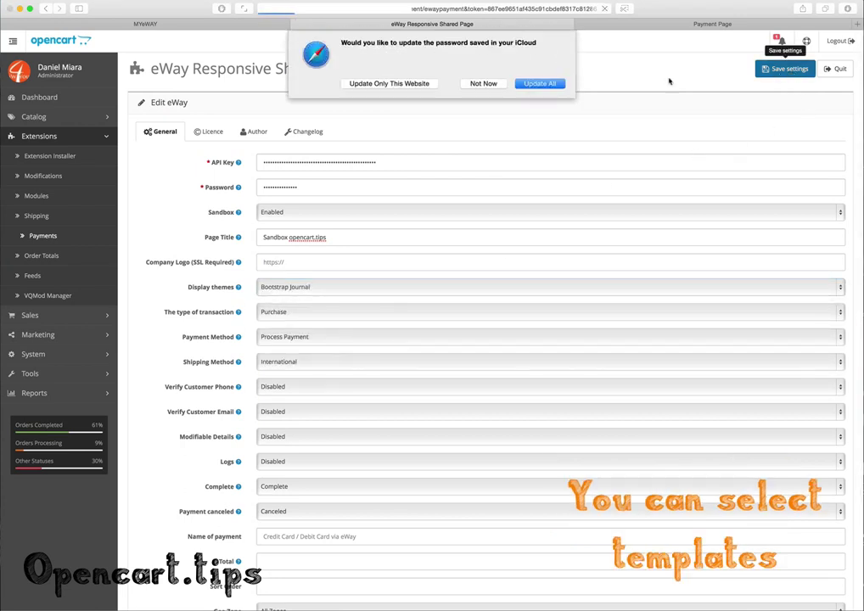
pyautogui.click(483, 84)
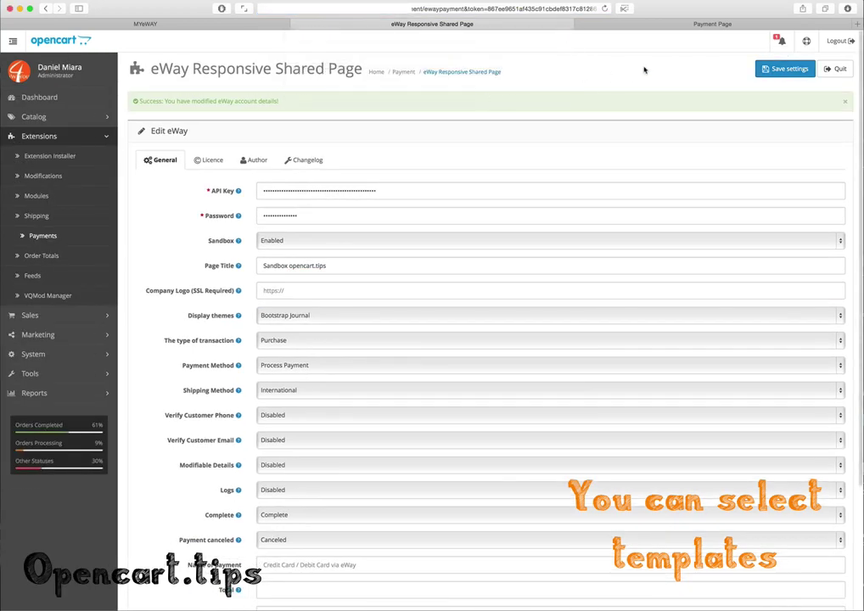
# - Go back from the eWay payment page to the checkout, and resubmit the eWay payment method to reach order confirmation
pyautogui.click(669, 28)
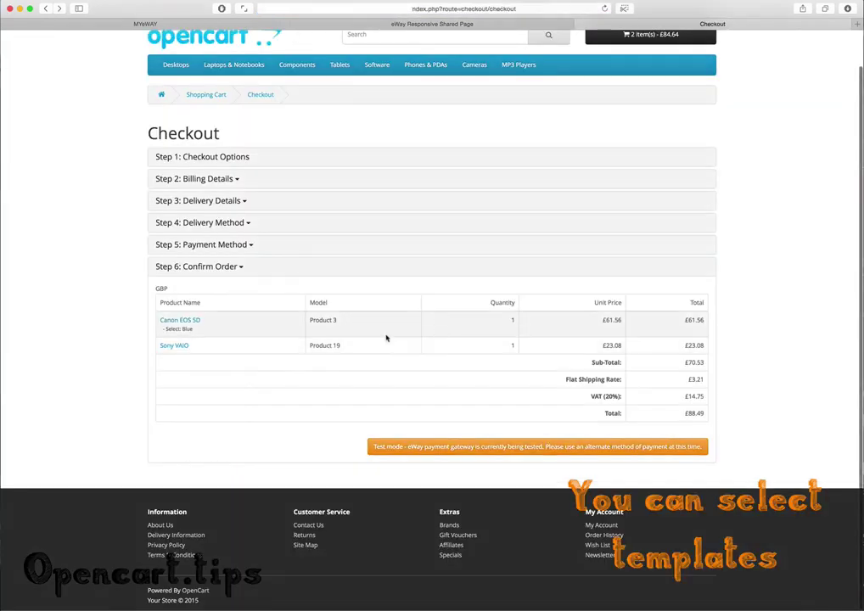
pyautogui.click(236, 247)
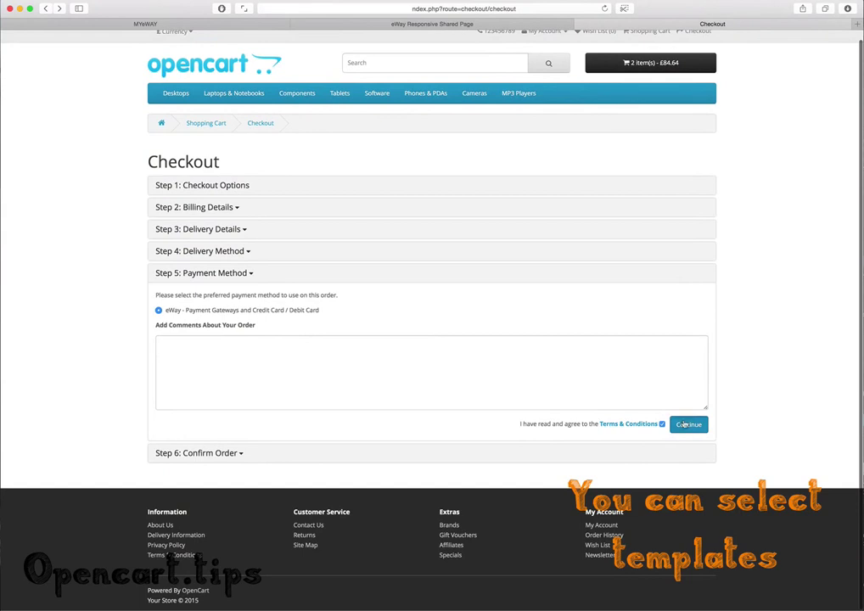
pyautogui.click(697, 430)
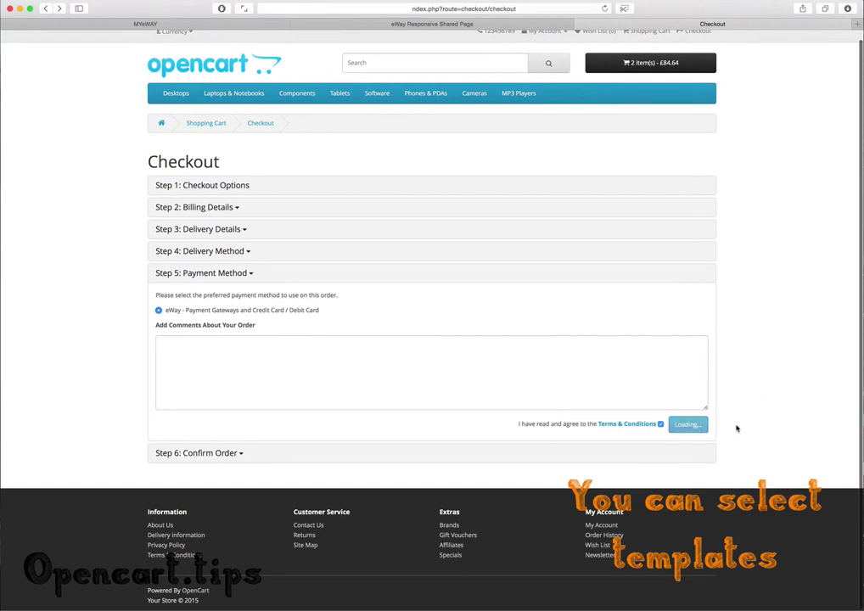
pyautogui.scroll(-1, 734, 430)
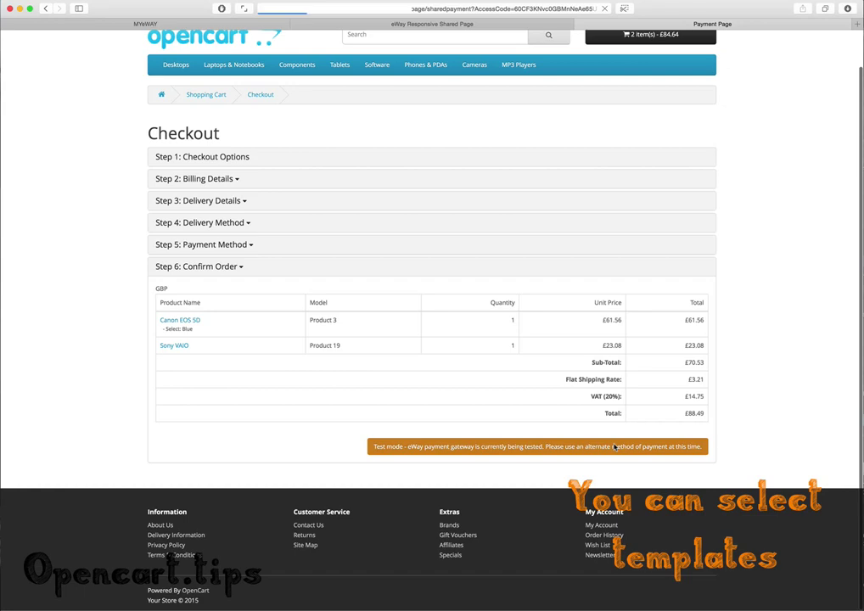
# - Set the payment page's display theme to Bootstrap Spacelab and save the settings, declining the browser's saved-password update
pyautogui.scroll(-5, 576, 451)
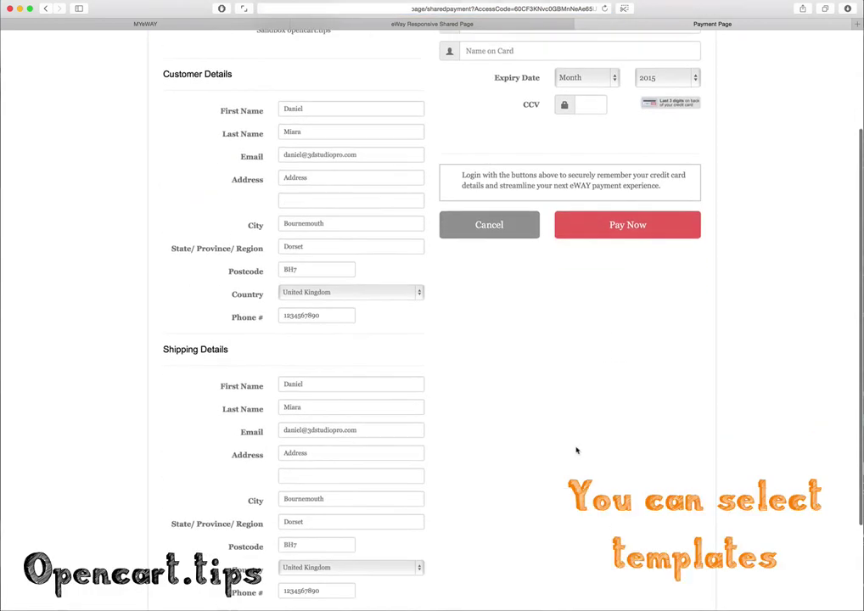
pyautogui.click(350, 23)
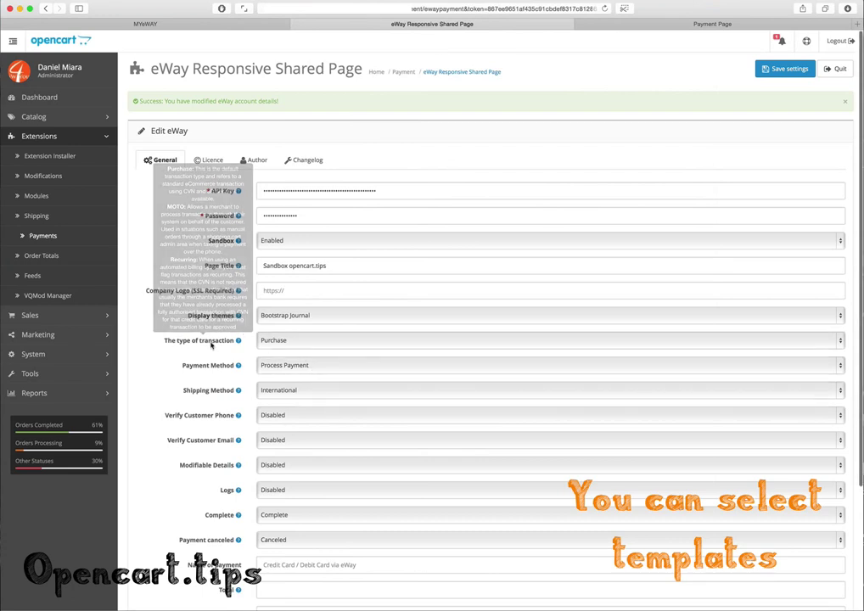
pyautogui.click(284, 318)
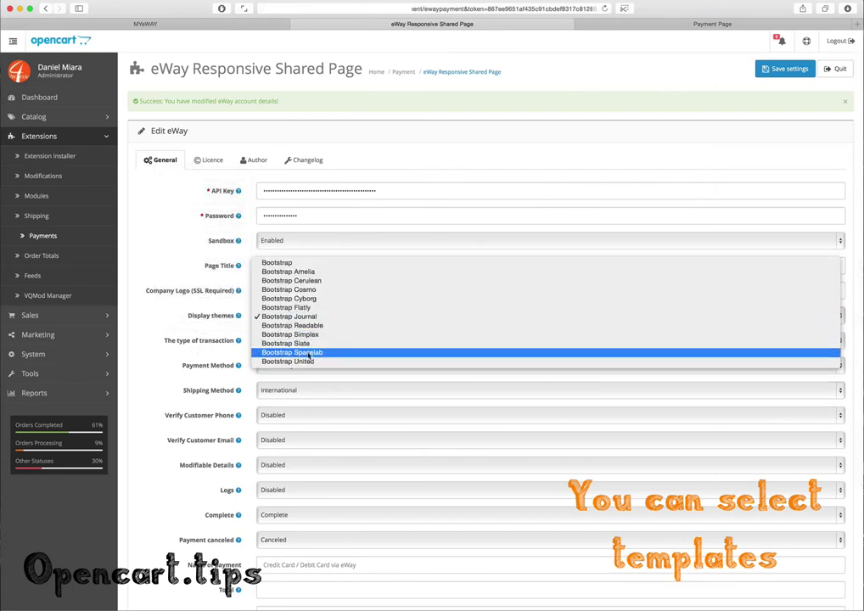
pyautogui.click(309, 355)
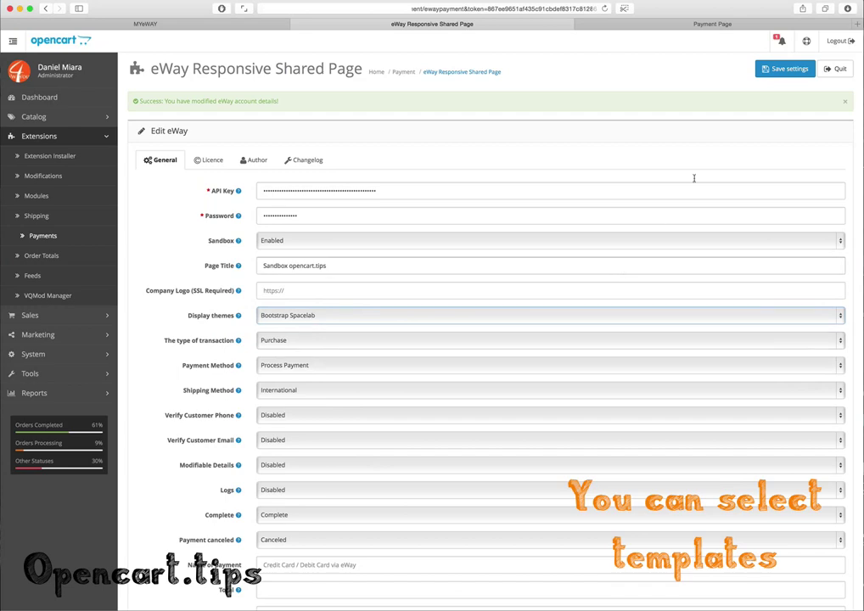
pyautogui.click(789, 69)
pyautogui.click(484, 83)
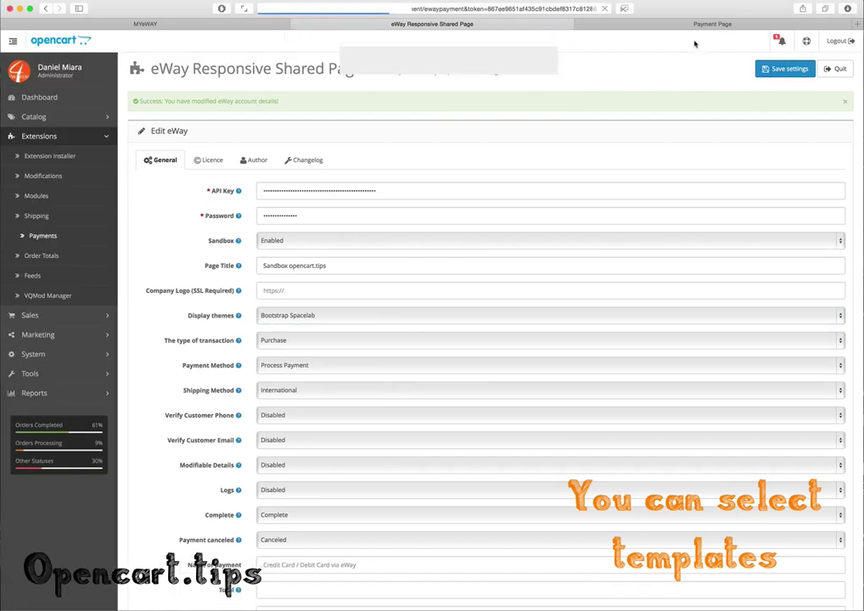
# - Return to the storefront checkout, proceed with the existing address, flat shipping rate and eWay payment, and review the payment page's theme
pyautogui.click(705, 24)
pyautogui.press('super+r')
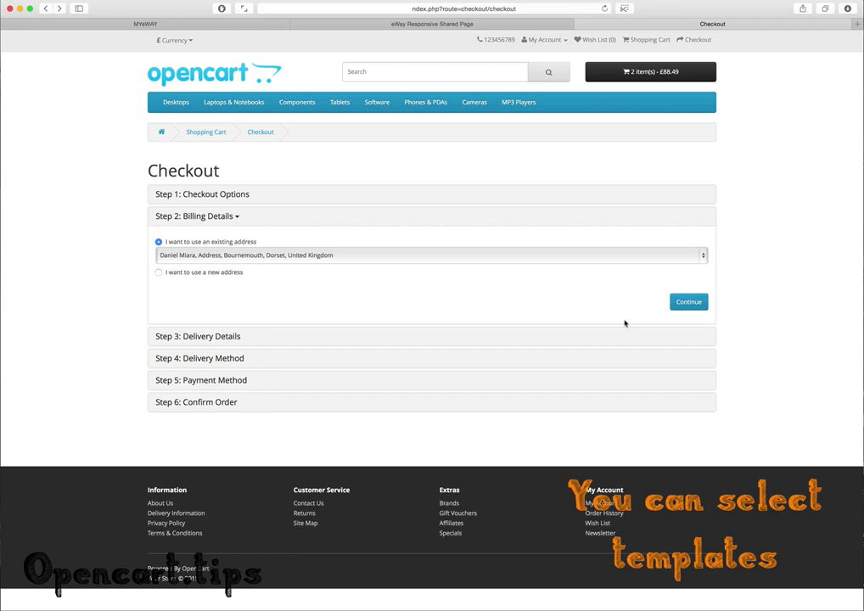
pyautogui.click(688, 302)
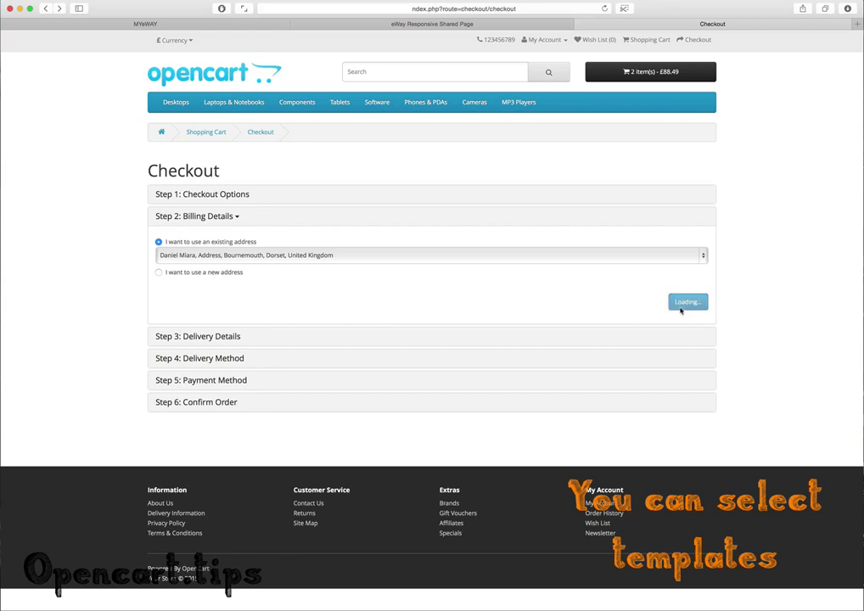
pyautogui.click(688, 323)
pyautogui.click(688, 427)
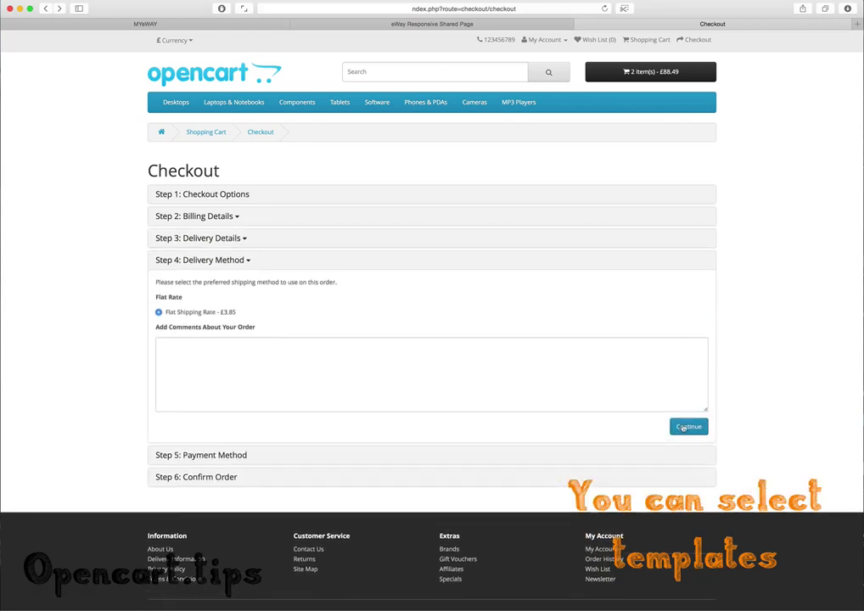
pyautogui.click(686, 434)
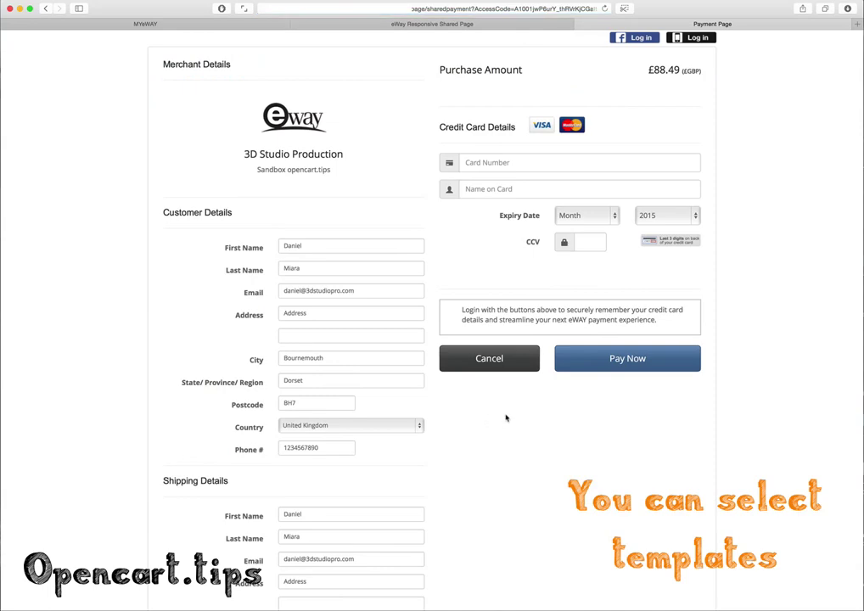
pyautogui.scroll(-6, 237, 416)
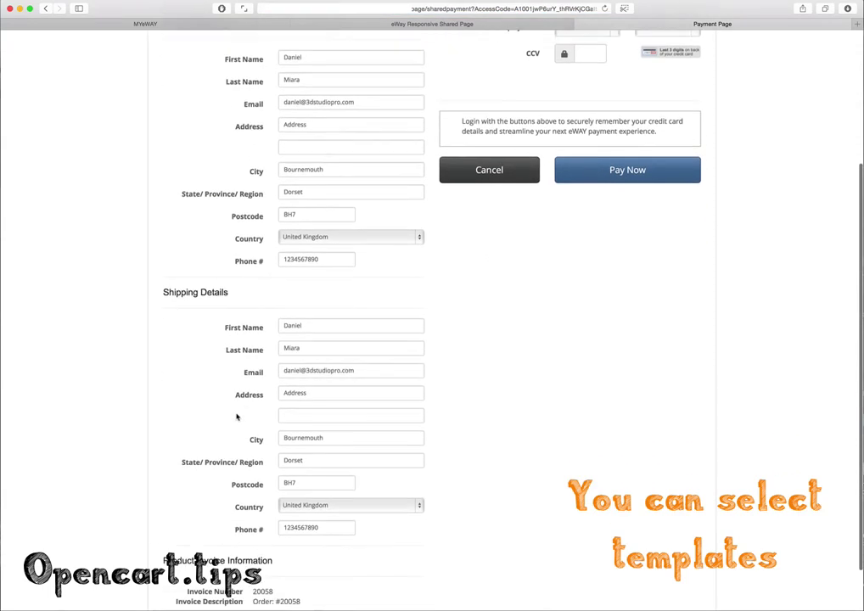
pyautogui.scroll(2, 237, 416)
pyautogui.scroll(4, 237, 416)
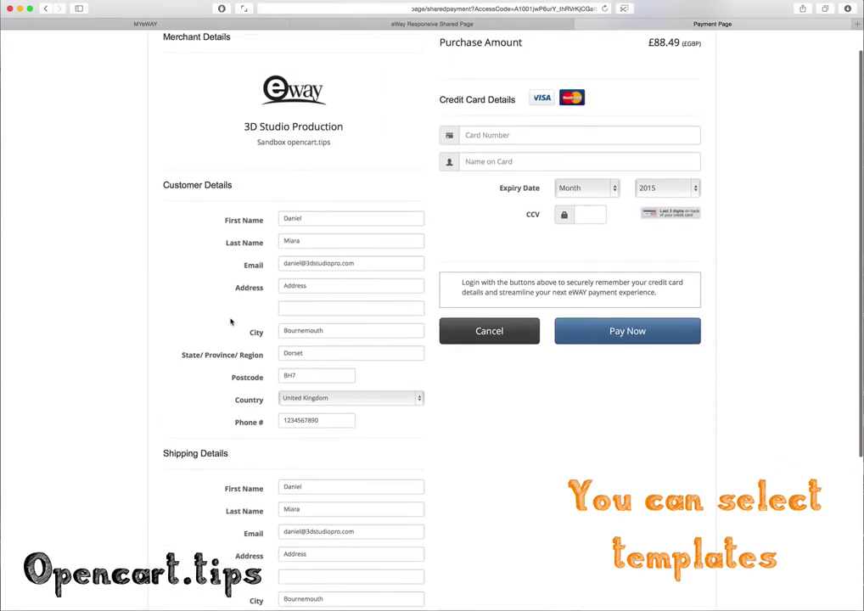
# - Set the payment page's display theme to Bootstrap Cyborg and save the settings, declining the browser's saved-password update
pyautogui.click(456, 24)
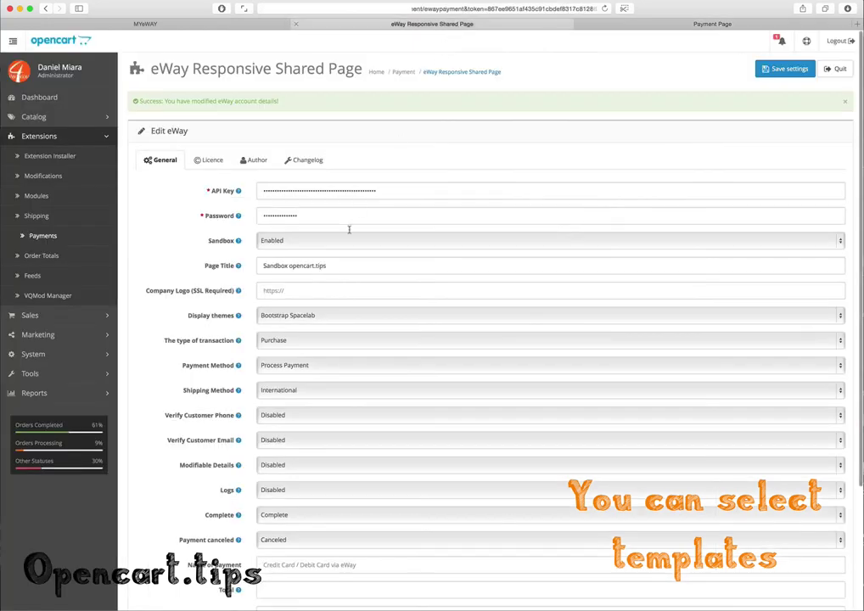
pyautogui.click(303, 318)
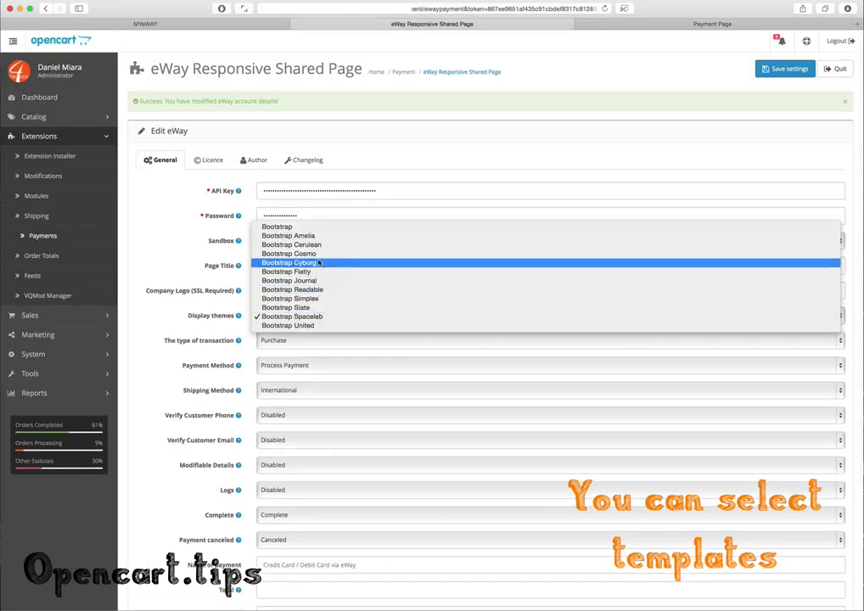
pyautogui.click(319, 262)
pyautogui.click(785, 69)
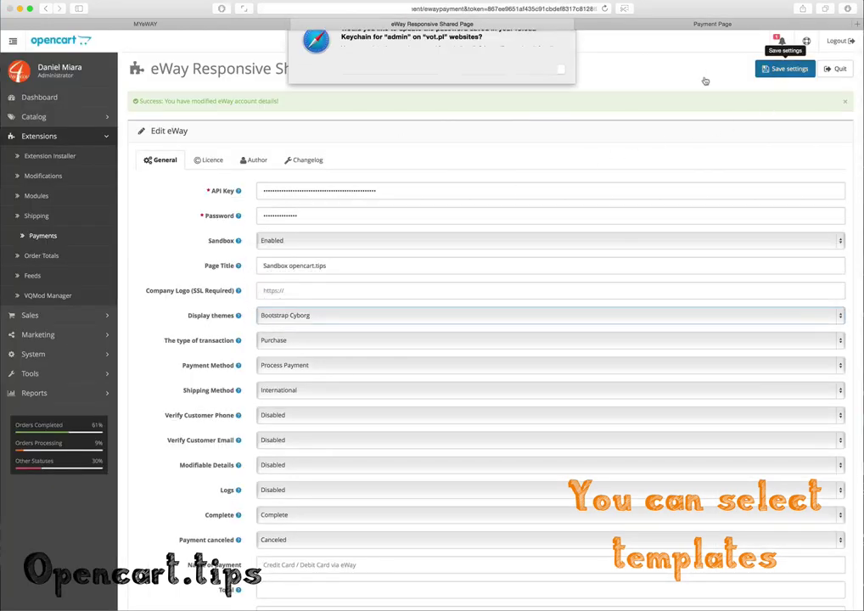
pyautogui.click(478, 83)
# - Go back to the storefront checkout, resubmit the eWay payment method, and review the reloaded payment page from merchant details to invoice information
pyautogui.click(608, 24)
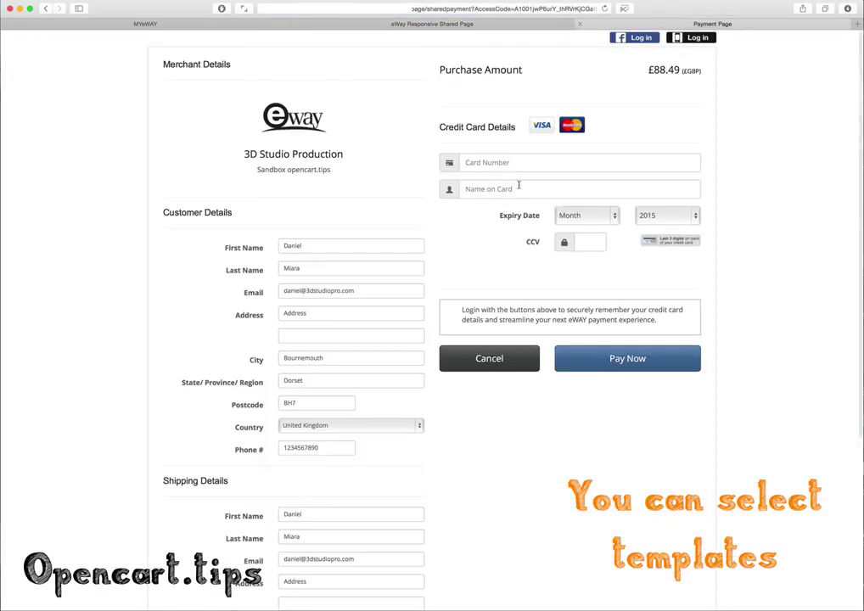
pyautogui.press('super+r')
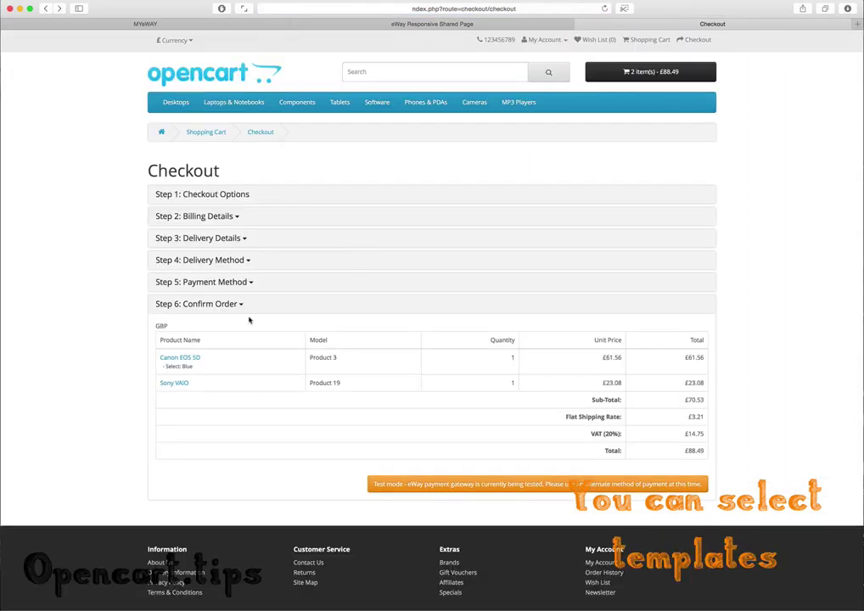
pyautogui.click(220, 282)
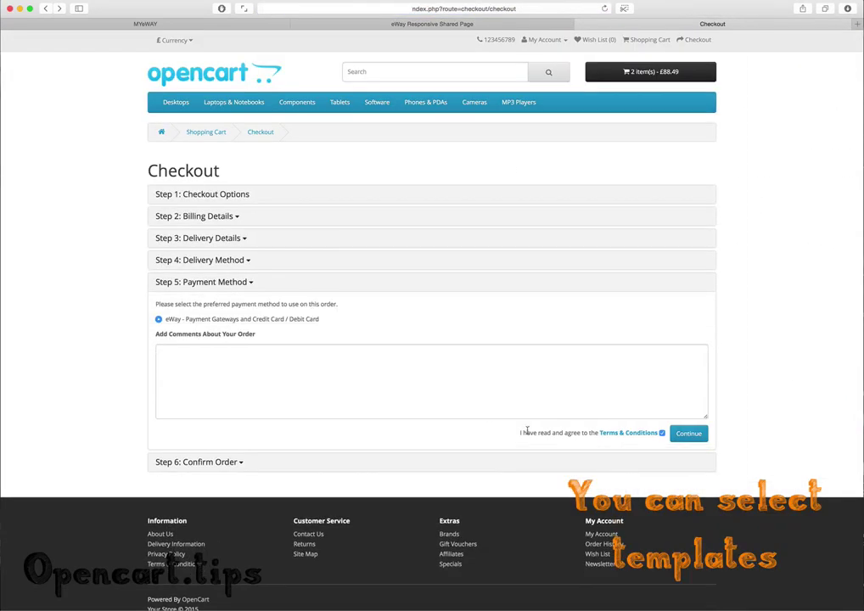
pyautogui.click(692, 435)
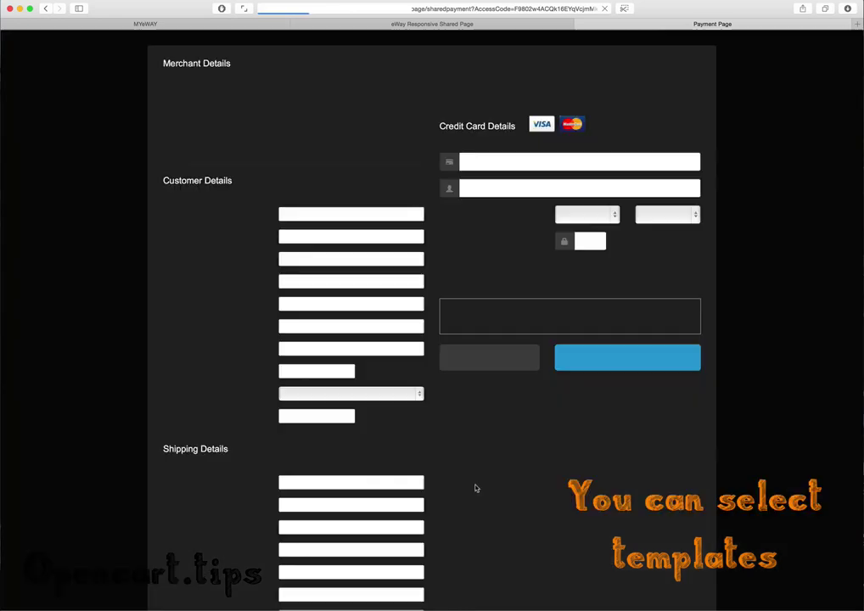
pyautogui.scroll(-5, 517, 476)
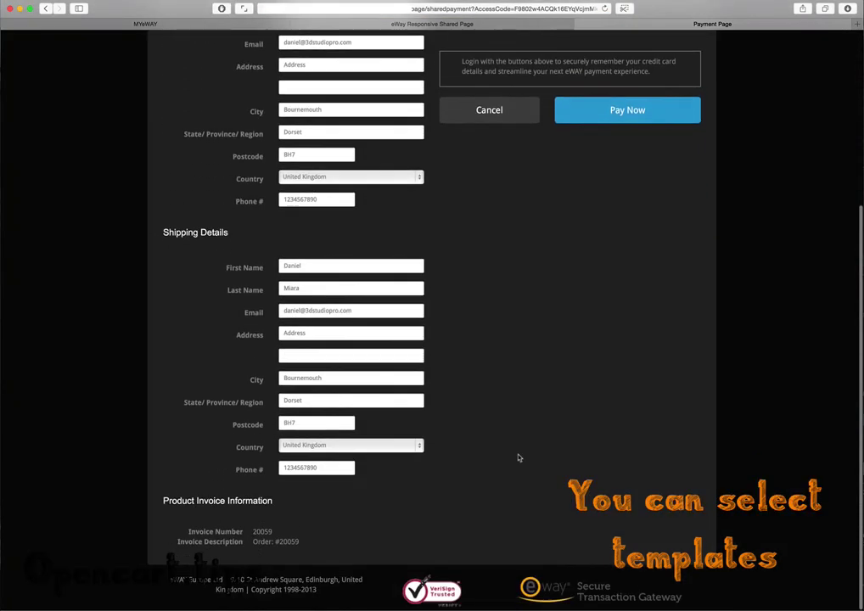
pyautogui.scroll(5, 519, 458)
# - Pay with the test card, entering its card number, name TEST ONLINE, expiry January 2017 and CCV, and finalise the transaction
pyautogui.click(509, 165)
pyautogui.write('4444333322221111')
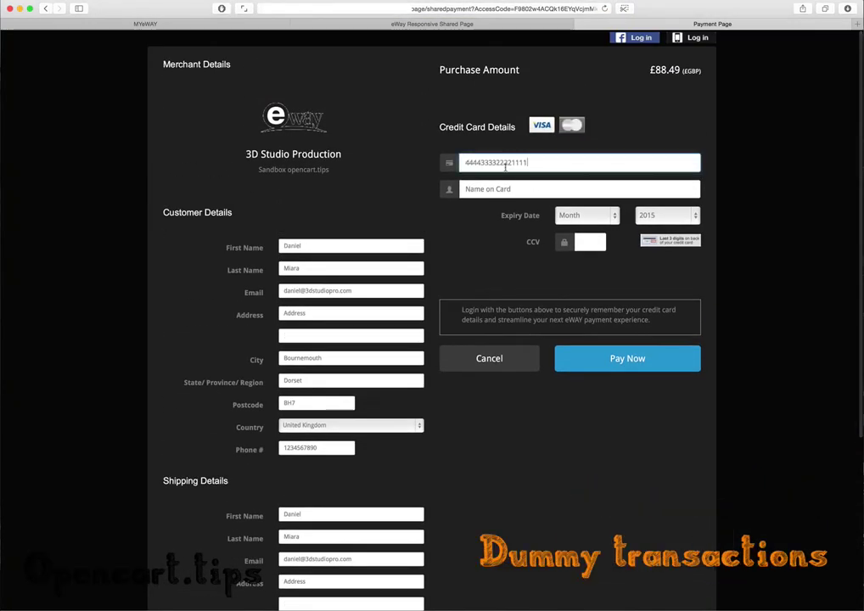
pyautogui.click(484, 186)
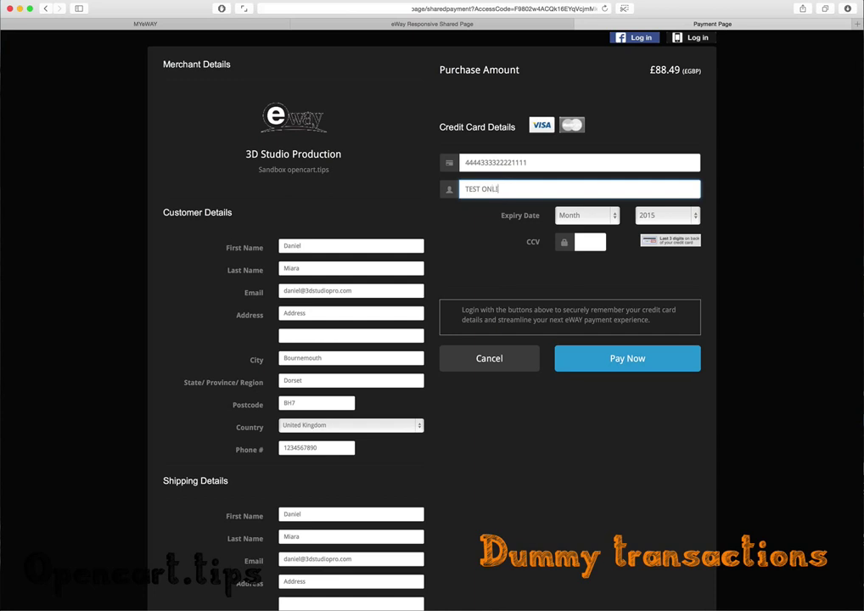
pyautogui.click(586, 216)
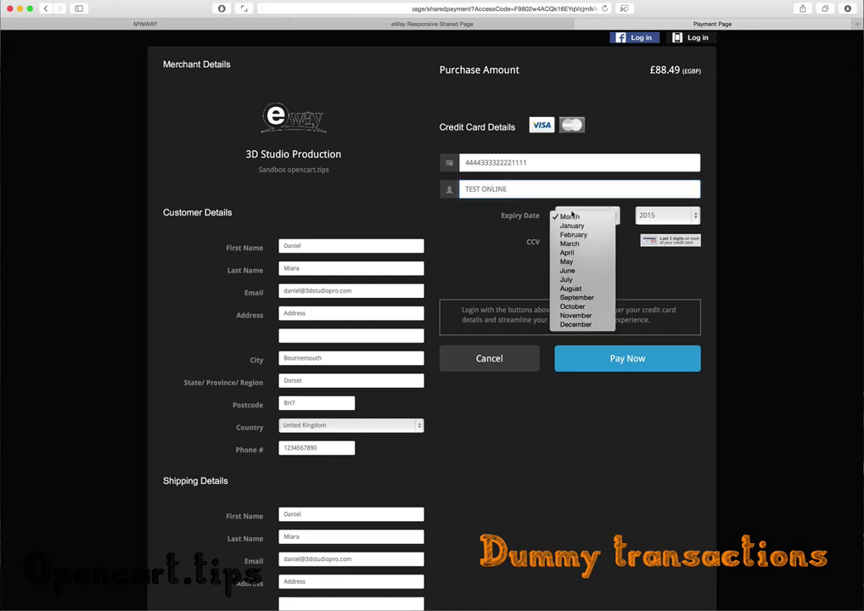
pyautogui.click(581, 227)
pyautogui.click(666, 217)
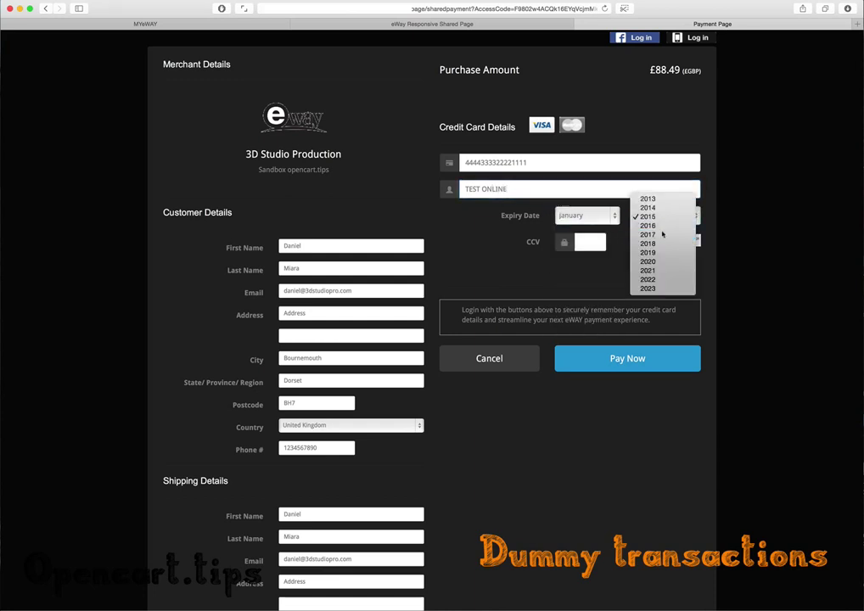
pyautogui.click(663, 235)
pyautogui.click(592, 243)
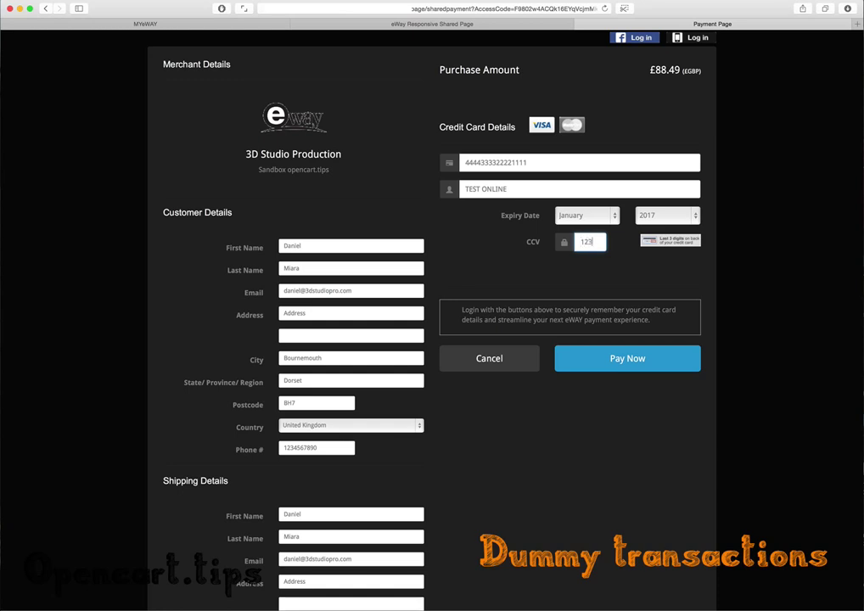
pyautogui.click(588, 357)
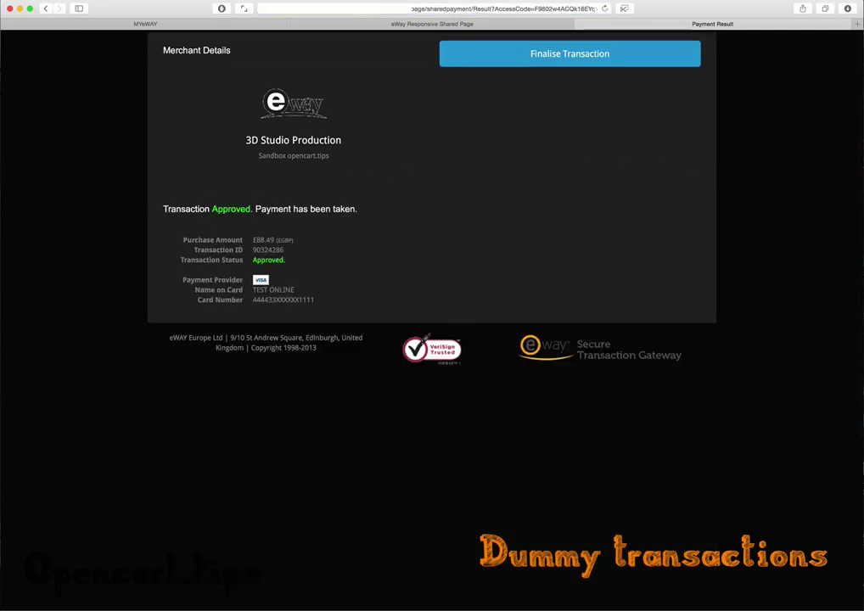
pyautogui.click(530, 56)
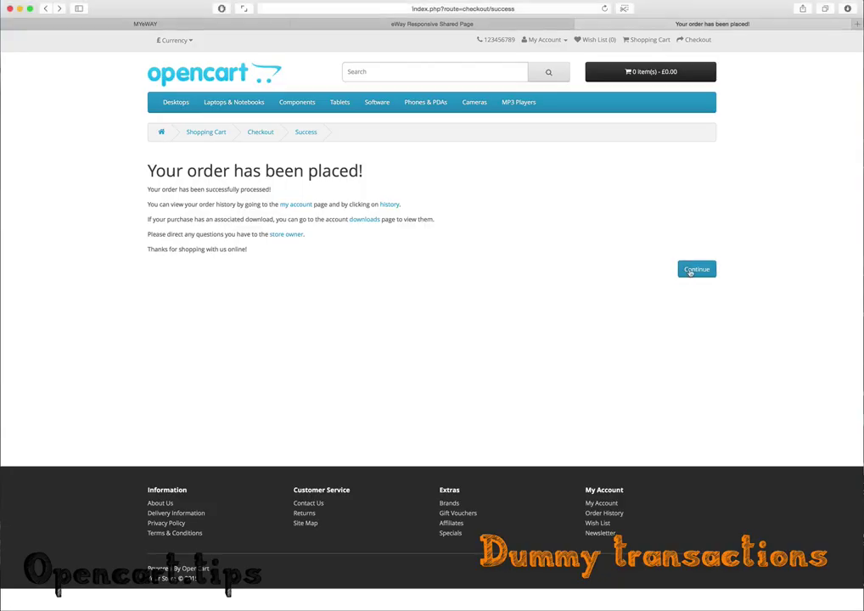
# - Add the iPod Shuffle from the storefront's MP3 Players category to the cart and proceed to checkout
pyautogui.scroll(-4, 667, 459)
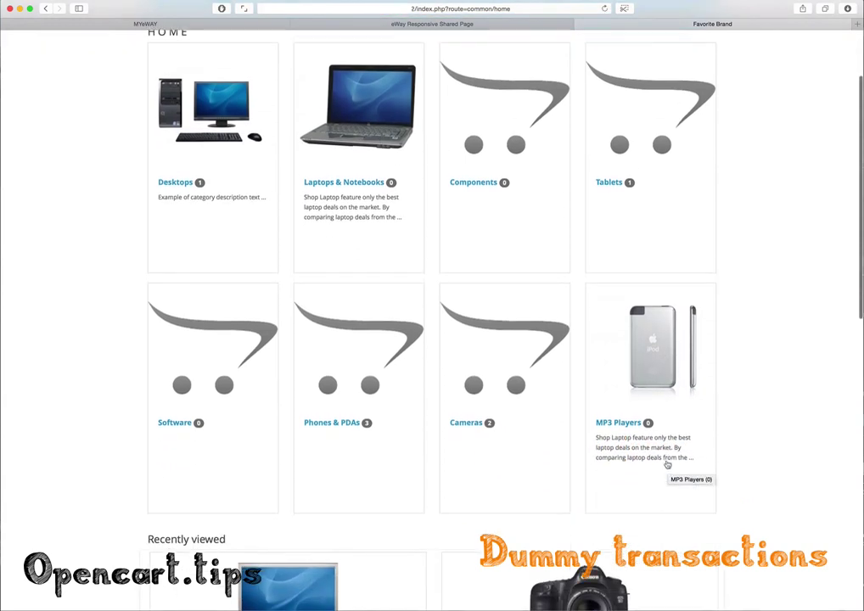
pyautogui.click(636, 383)
pyautogui.scroll(-5, 699, 339)
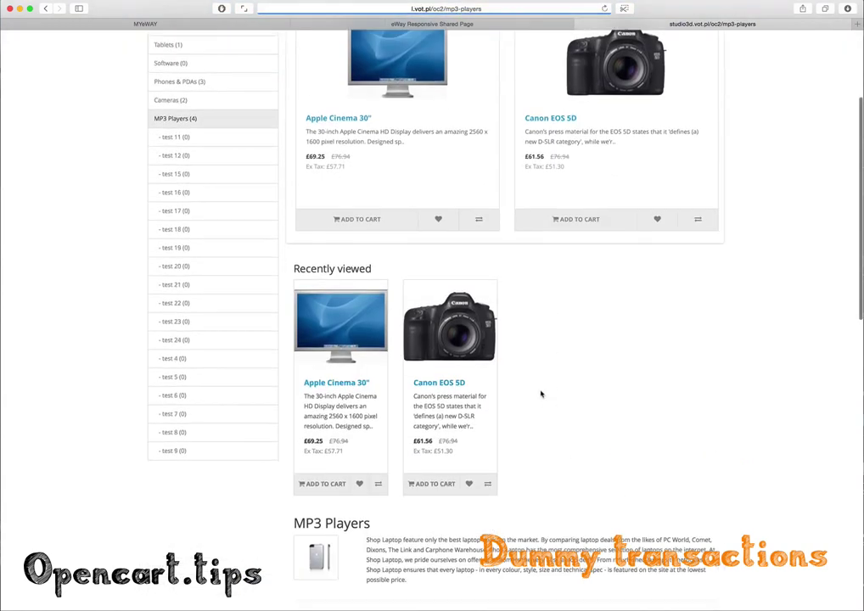
pyautogui.scroll(-6, 540, 391)
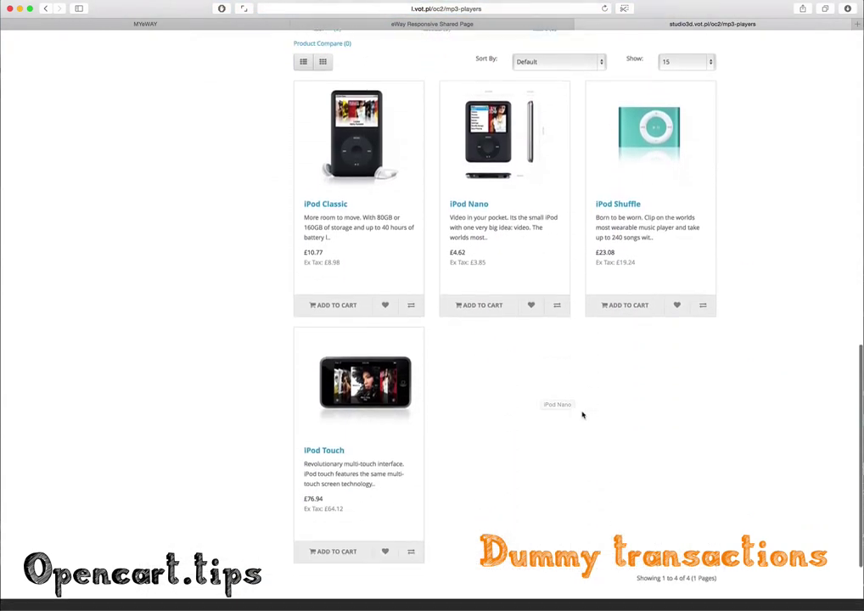
pyautogui.click(626, 275)
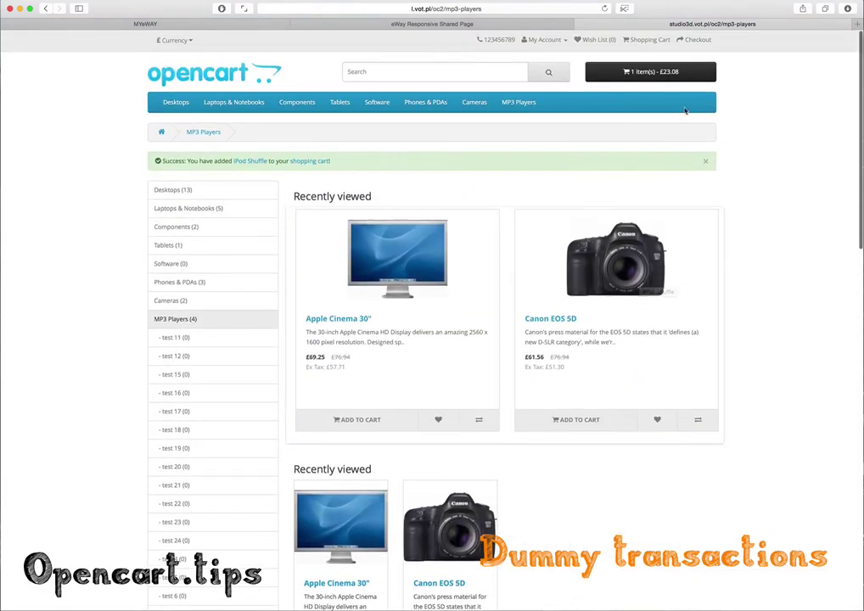
pyautogui.click(635, 75)
pyautogui.click(692, 193)
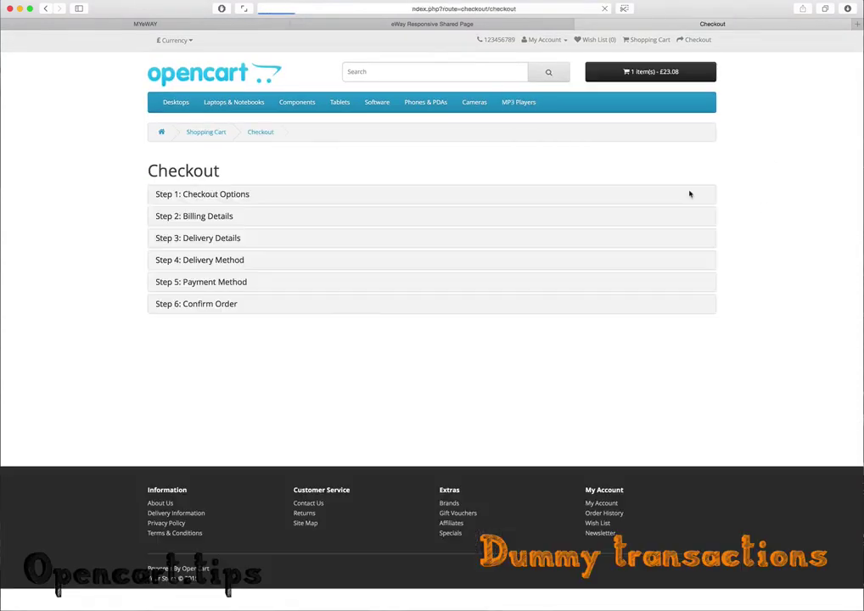
# - Set the extension's display theme to Bootstrap United and save the settings, declining the browser's saved-password update
pyautogui.click(432, 23)
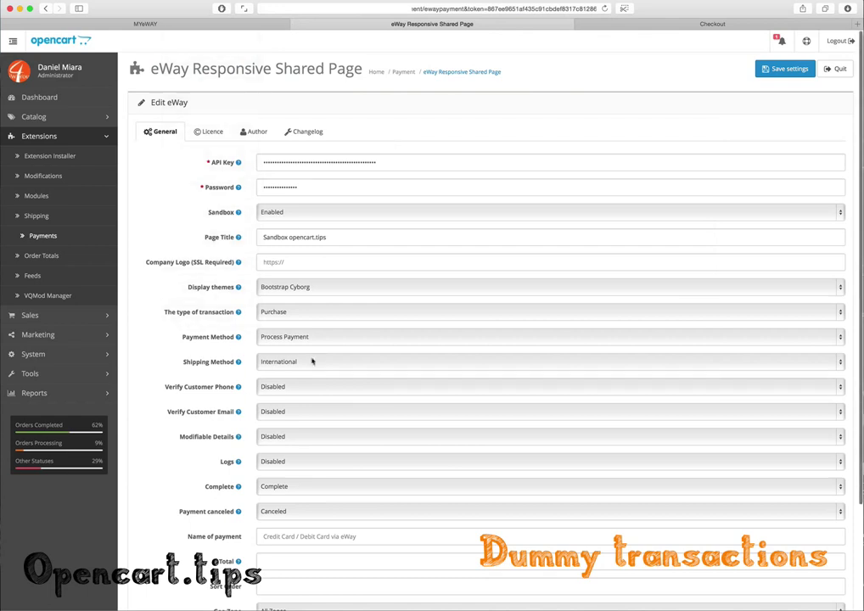
pyautogui.click(259, 289)
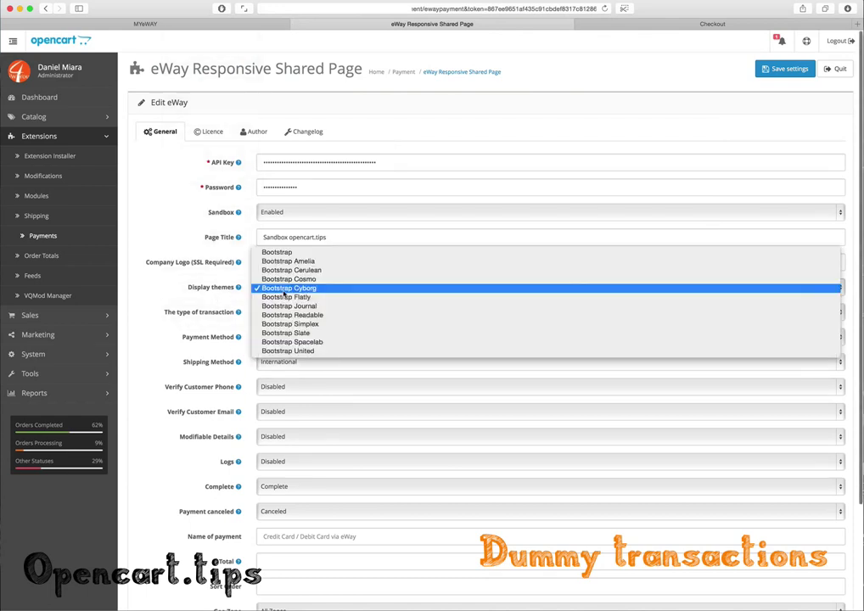
pyautogui.click(325, 352)
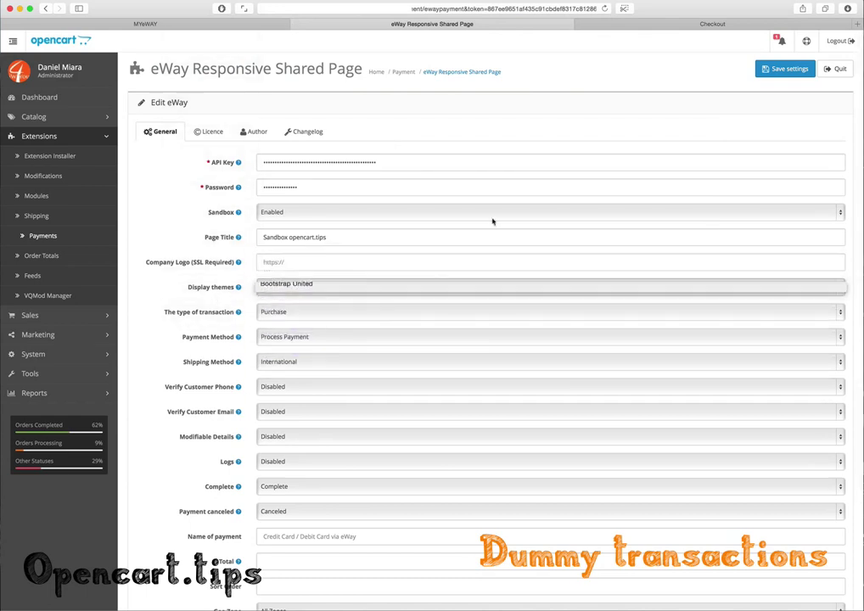
pyautogui.click(785, 68)
pyautogui.click(513, 82)
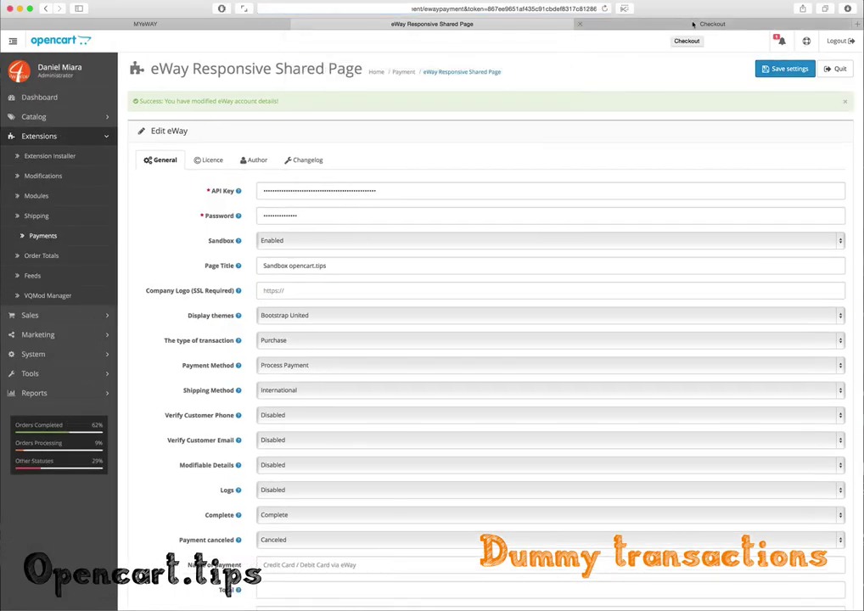
# - Complete the storefront checkout with the existing billing and delivery addresses, Flat Shipping Rate and eWay payment, and confirm the order to load the payment page
pyautogui.click(692, 25)
pyautogui.click(689, 302)
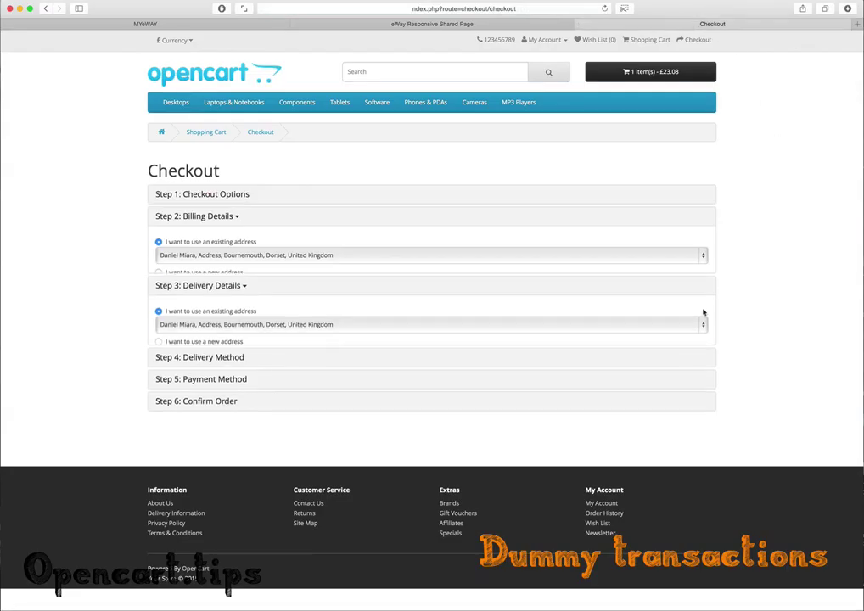
pyautogui.click(689, 325)
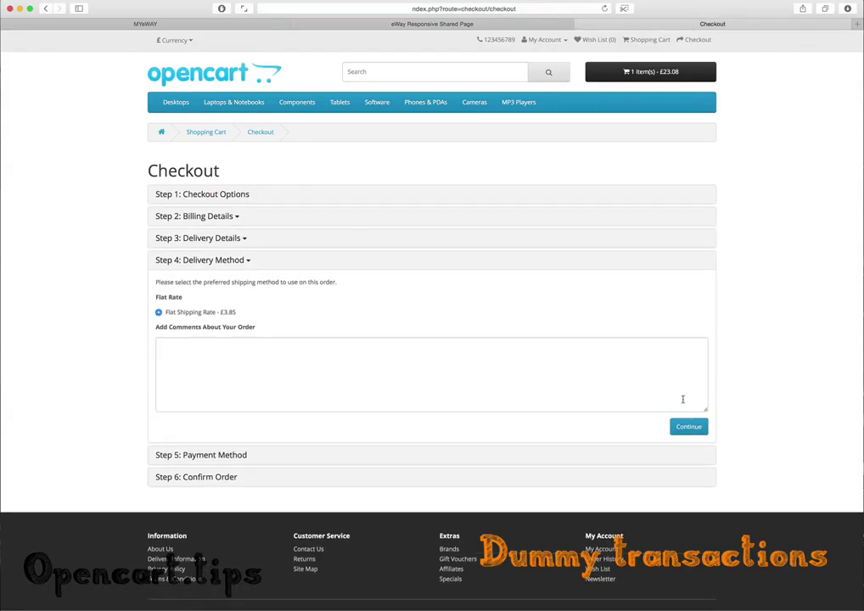
pyautogui.click(689, 427)
pyautogui.scroll(-1, 656, 422)
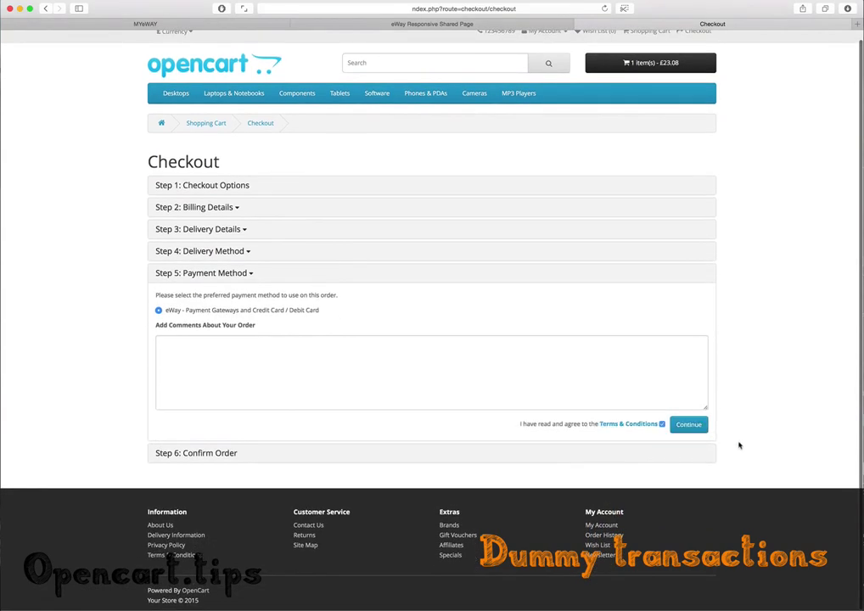
pyautogui.click(695, 431)
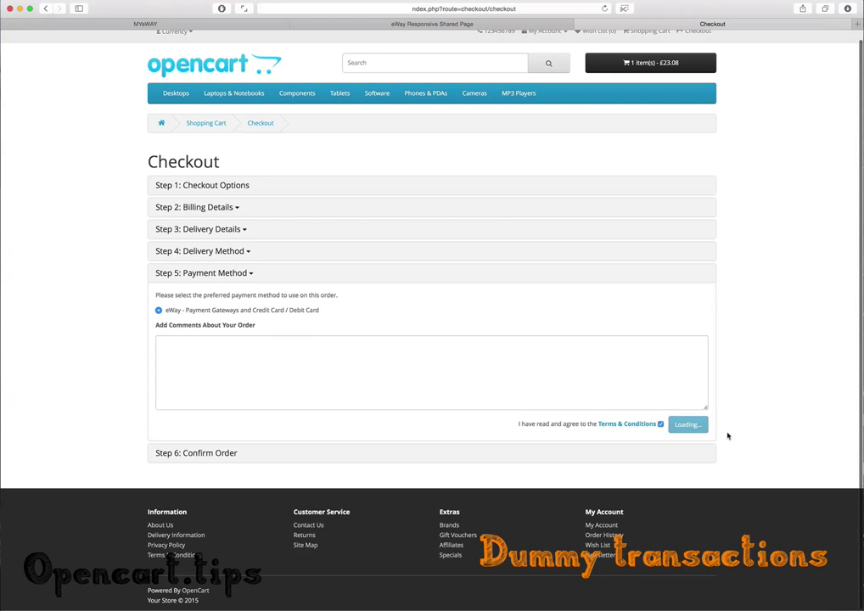
pyautogui.click(691, 445)
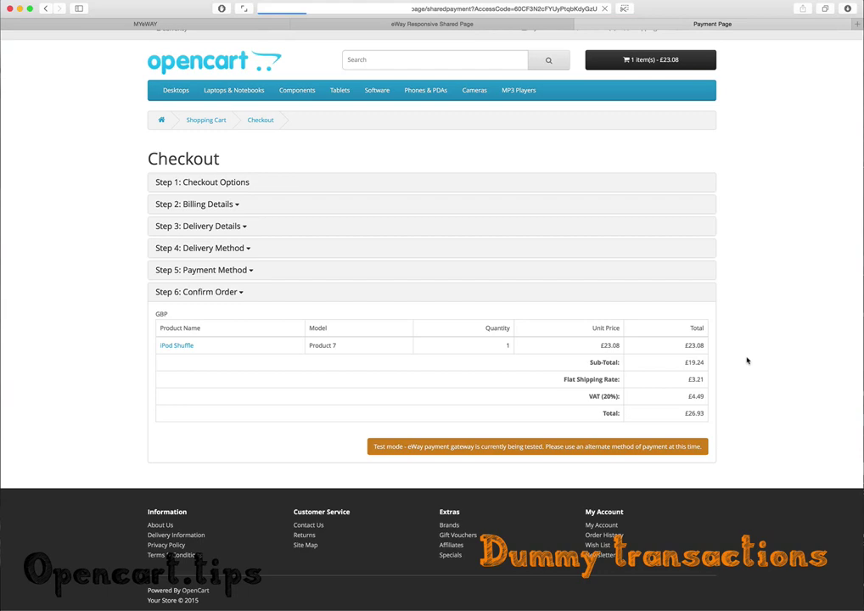
# - Shrink the browser window to mobile width, review the payment page's responsive layout from customer details to card payment, and restore the window to full size
pyautogui.scroll(-3, 738, 391)
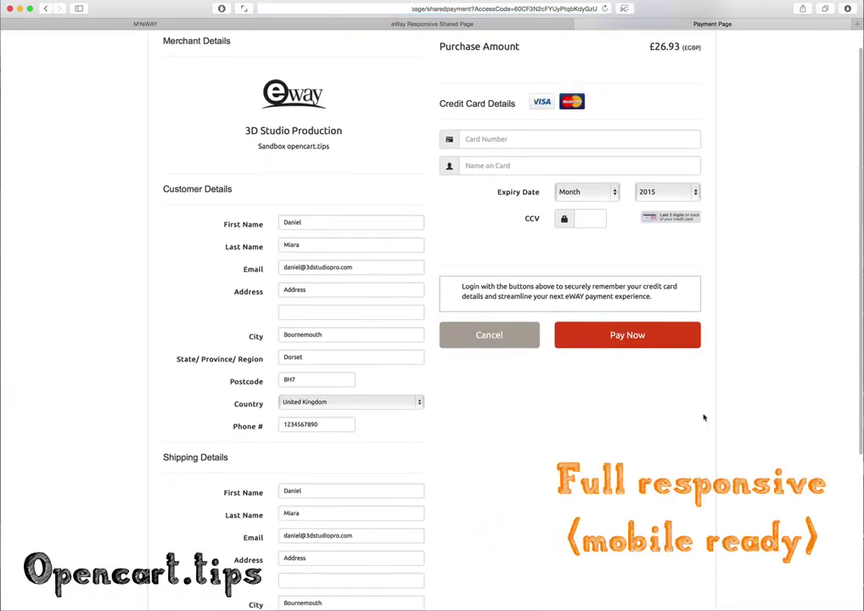
pyautogui.moveTo(861, 608); pyautogui.dragTo(250, 573)
pyautogui.scroll(-10, 196, 391)
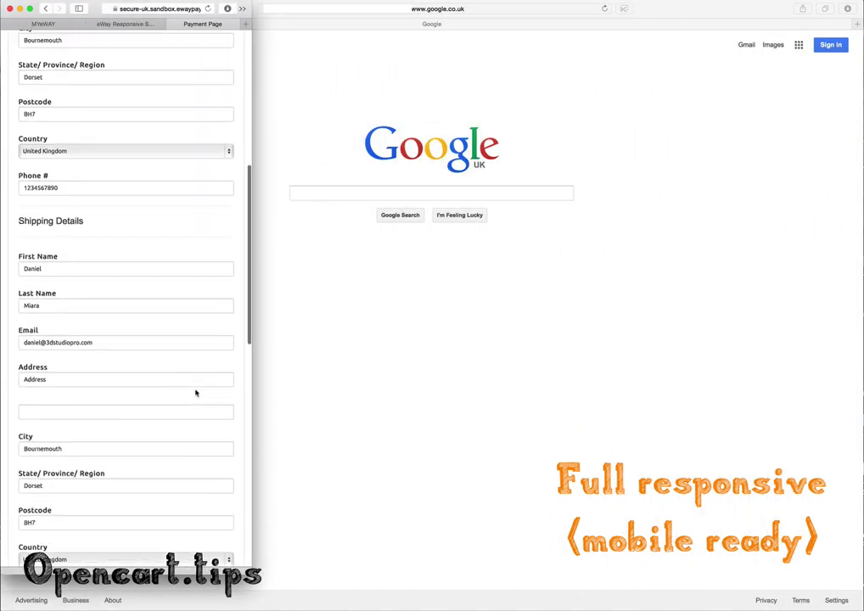
pyautogui.scroll(-4, 195, 391)
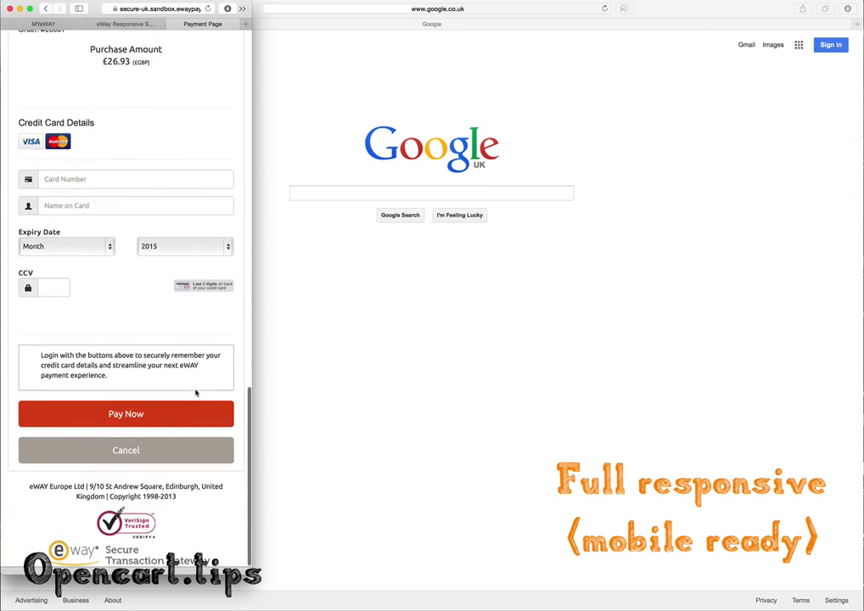
pyautogui.scroll(10, 195, 391)
pyautogui.scroll(10, 196, 392)
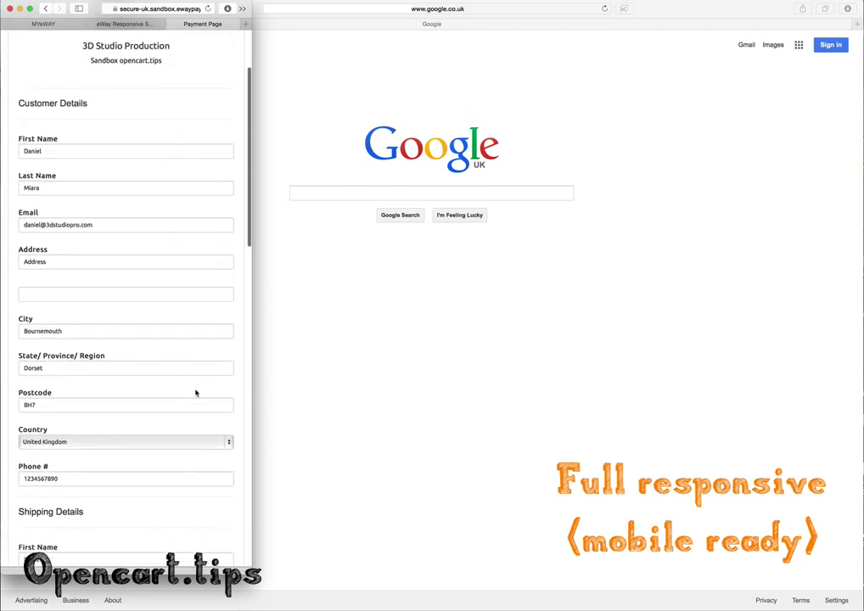
pyautogui.moveTo(253, 566); pyautogui.dragTo(863, 610)
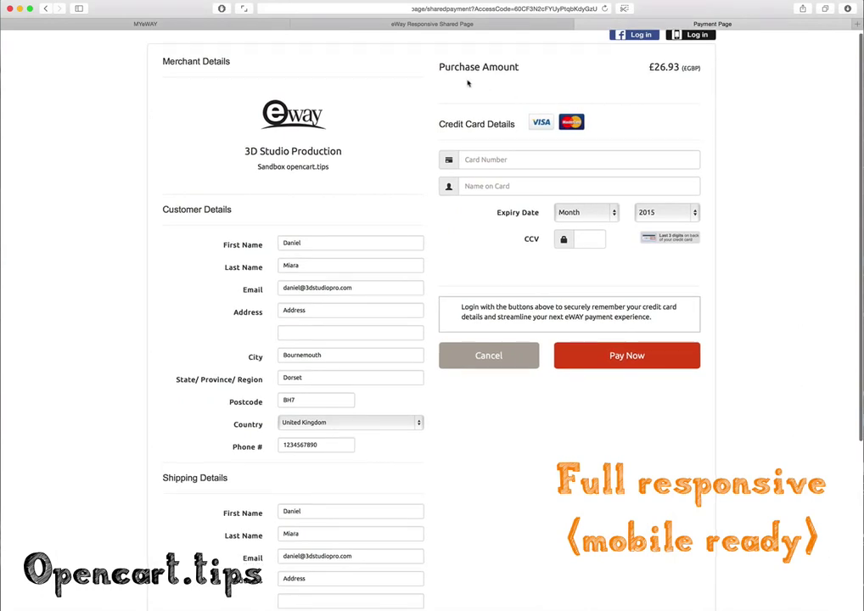
# - Switch to the OpenCart admin, open the list of sales orders, and highlight the newest order's ID
pyautogui.click(408, 24)
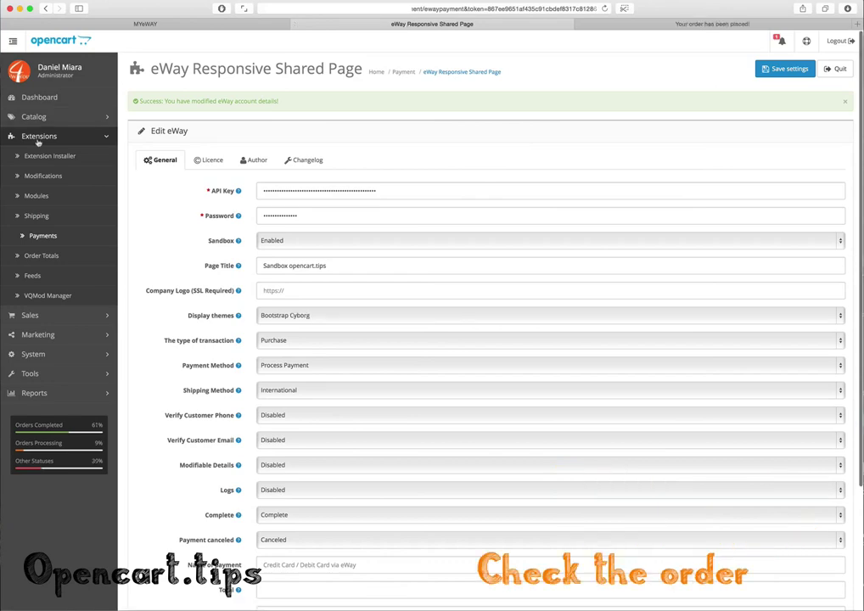
pyautogui.click(32, 315)
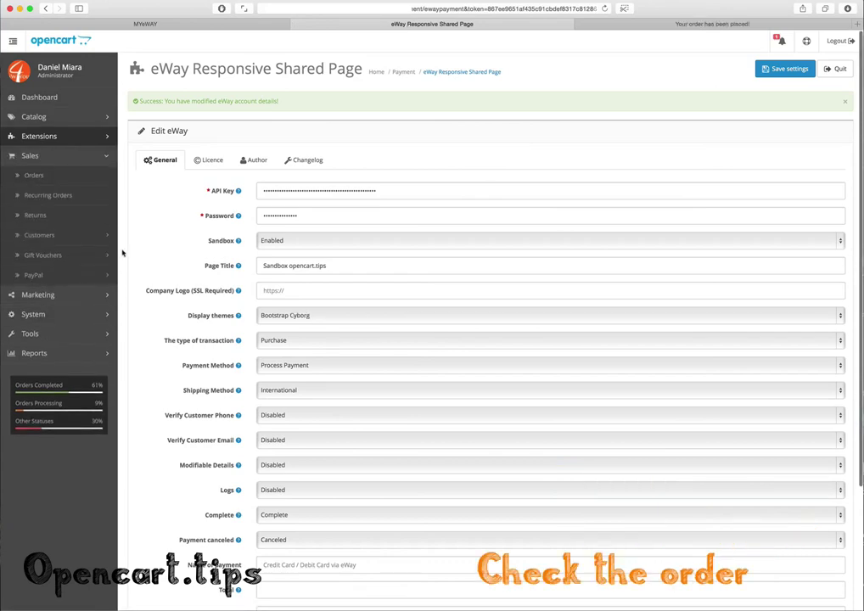
pyautogui.click(37, 175)
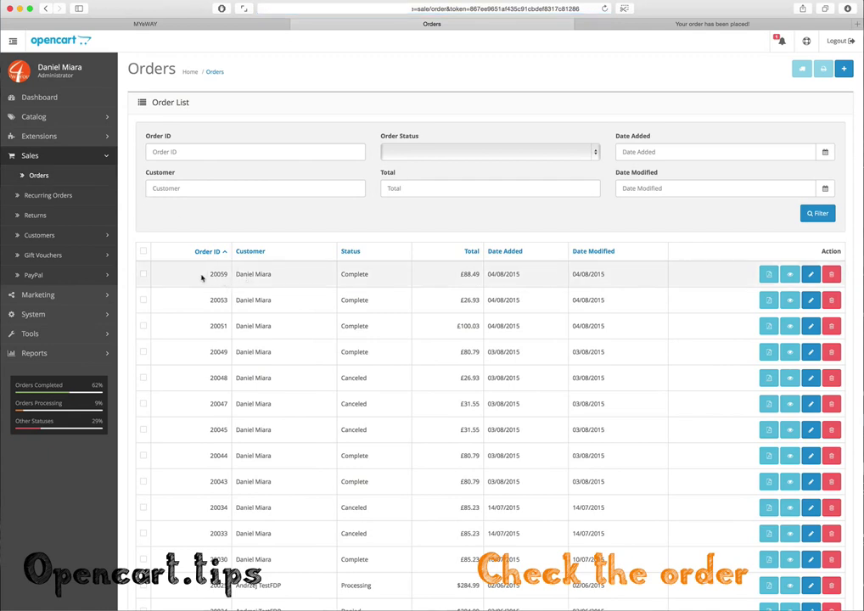
pyautogui.moveTo(222, 273); pyautogui.dragTo(242, 275)
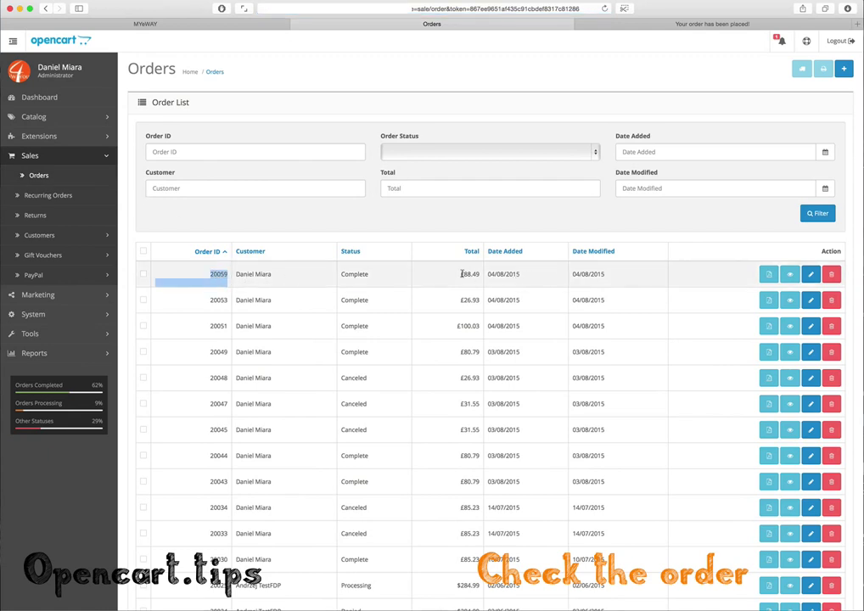
# - View the newest order and check its products and its history with the transaction details and status
pyautogui.click(791, 276)
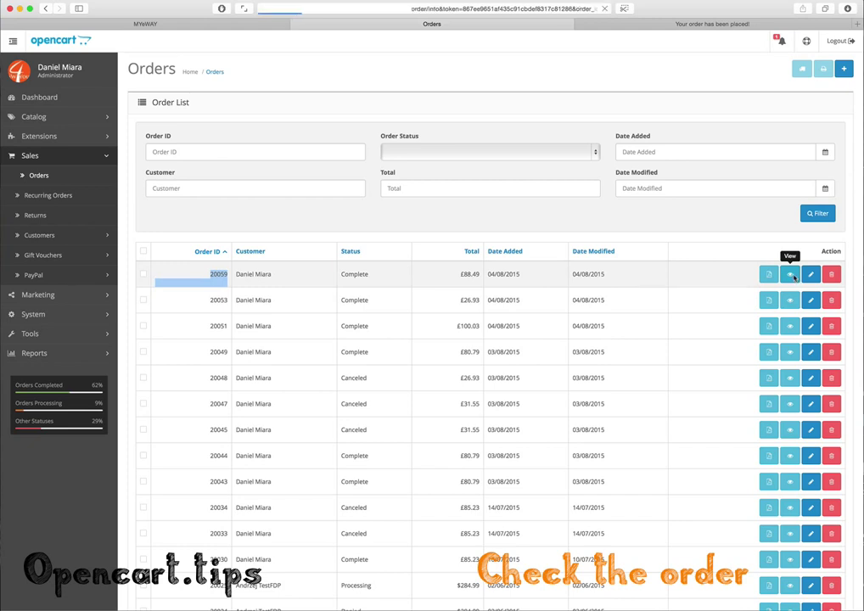
pyautogui.click(335, 132)
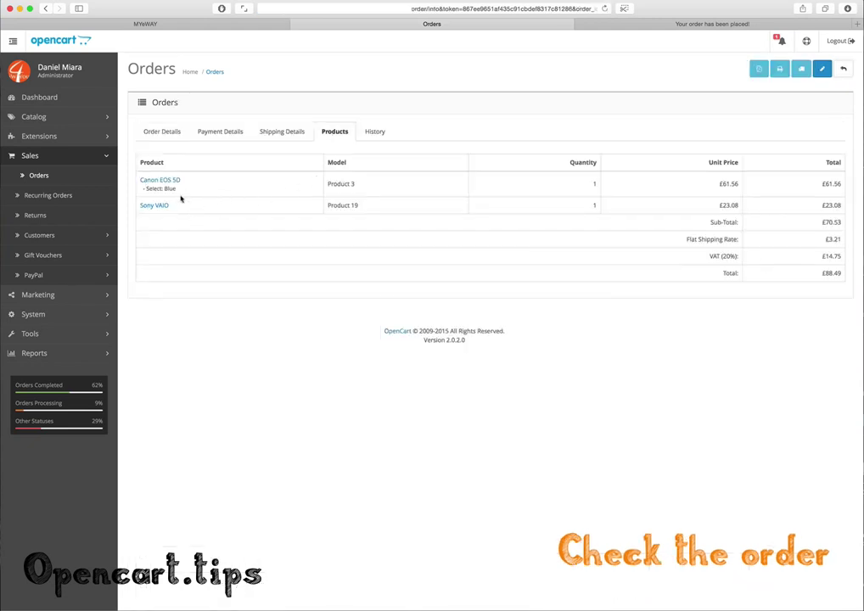
pyautogui.click(370, 134)
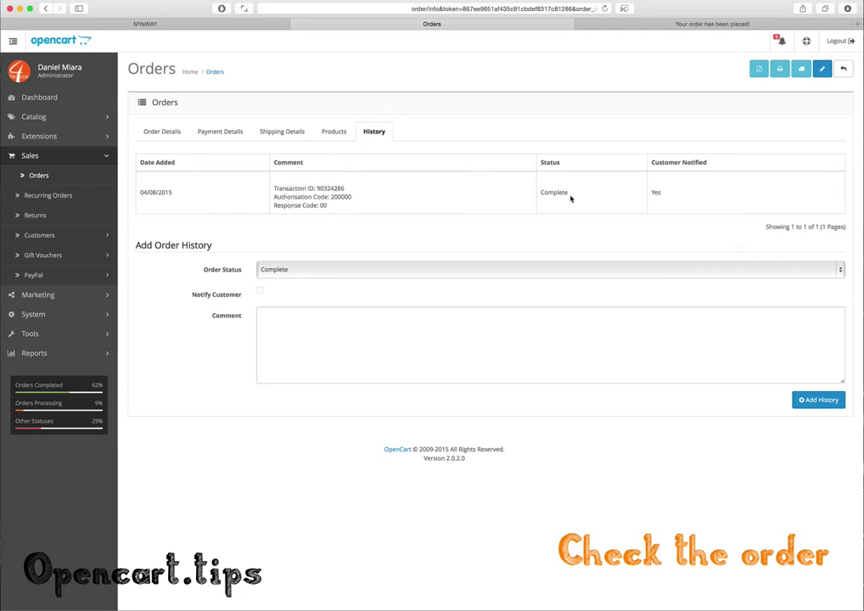
# - Reopen the eWay Responsive Shared Page extension from the payment methods and follow the opencart.tips store link in its author information
pyautogui.click(39, 136)
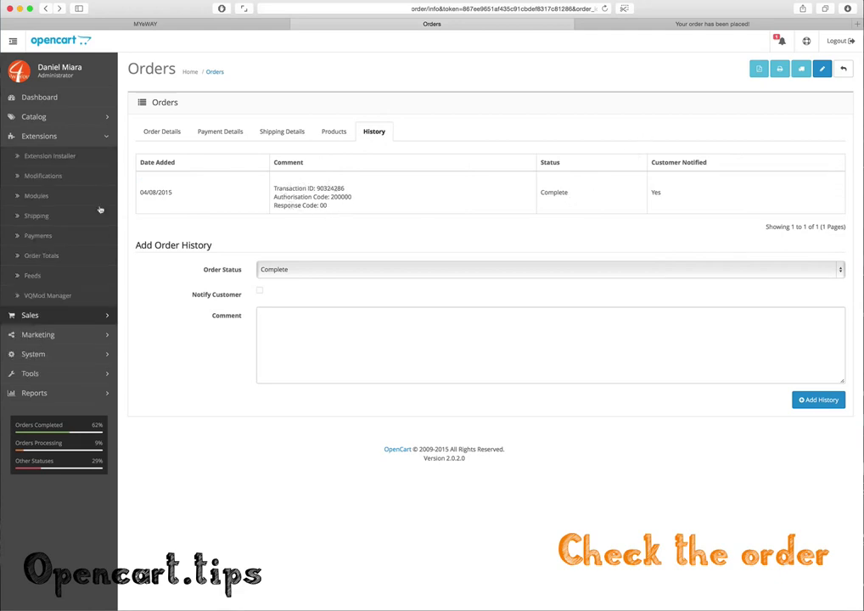
pyautogui.click(39, 235)
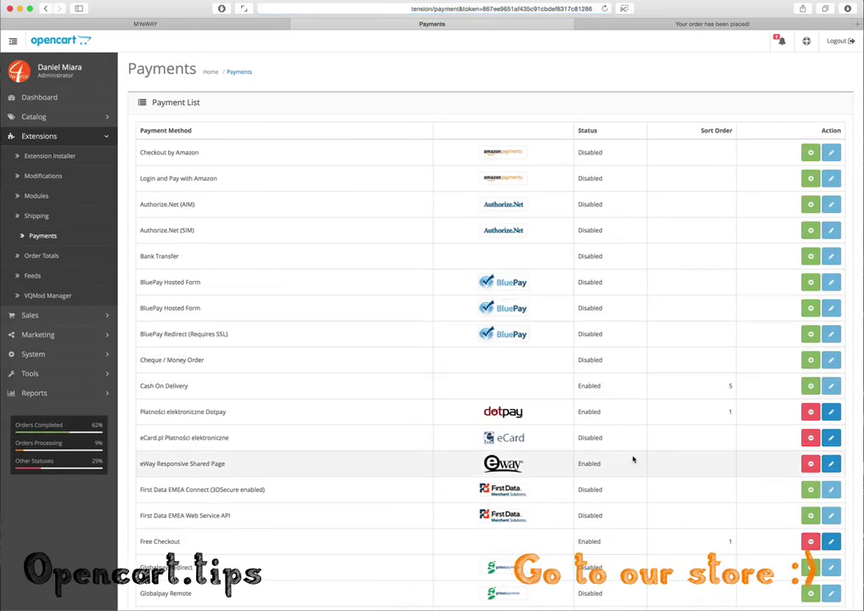
pyautogui.click(831, 464)
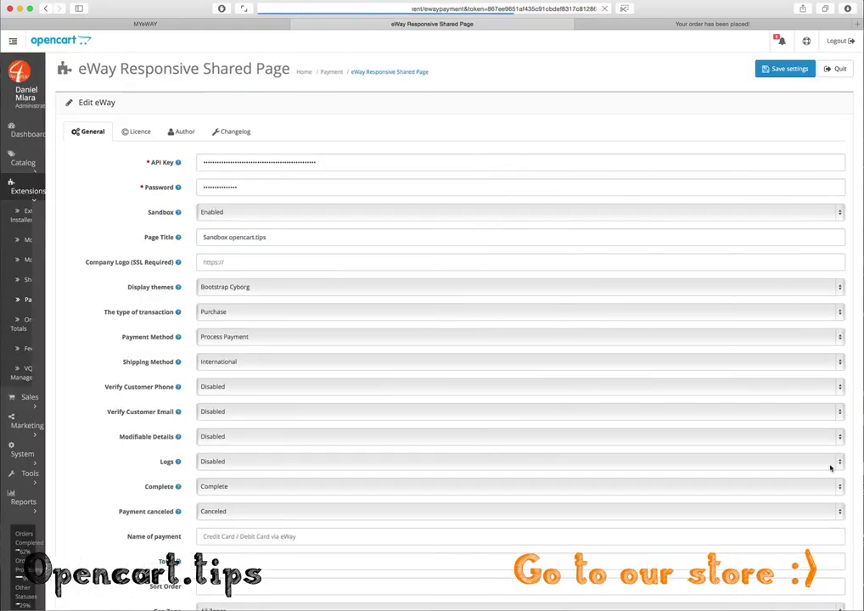
pyautogui.click(254, 131)
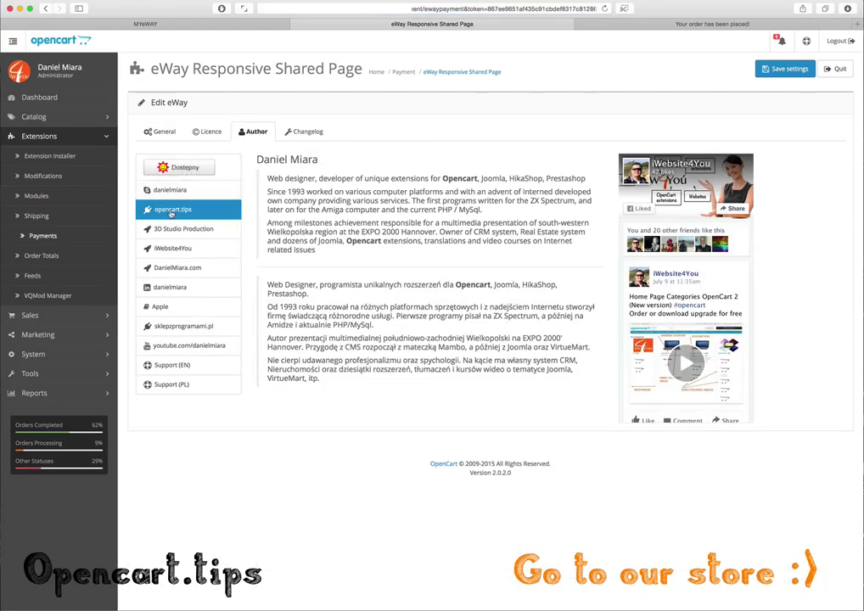
pyautogui.click(171, 211)
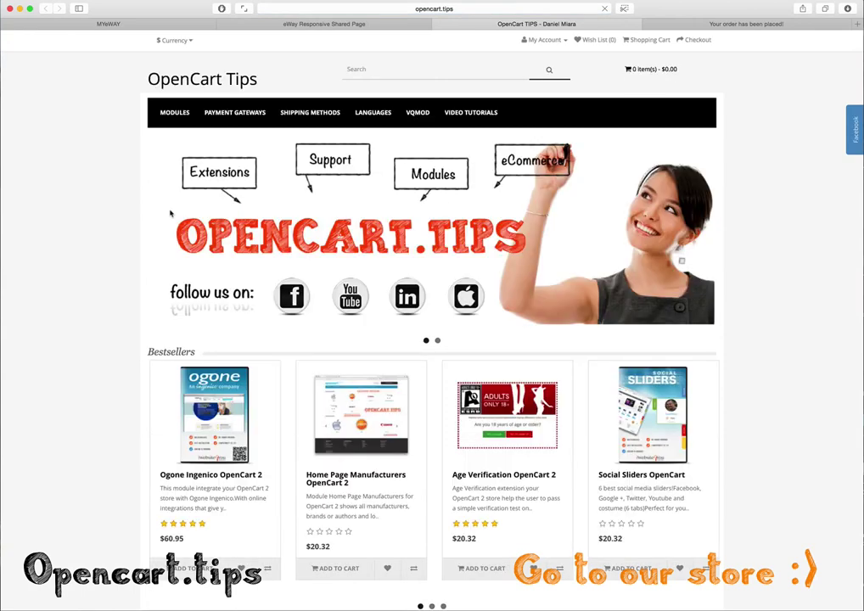